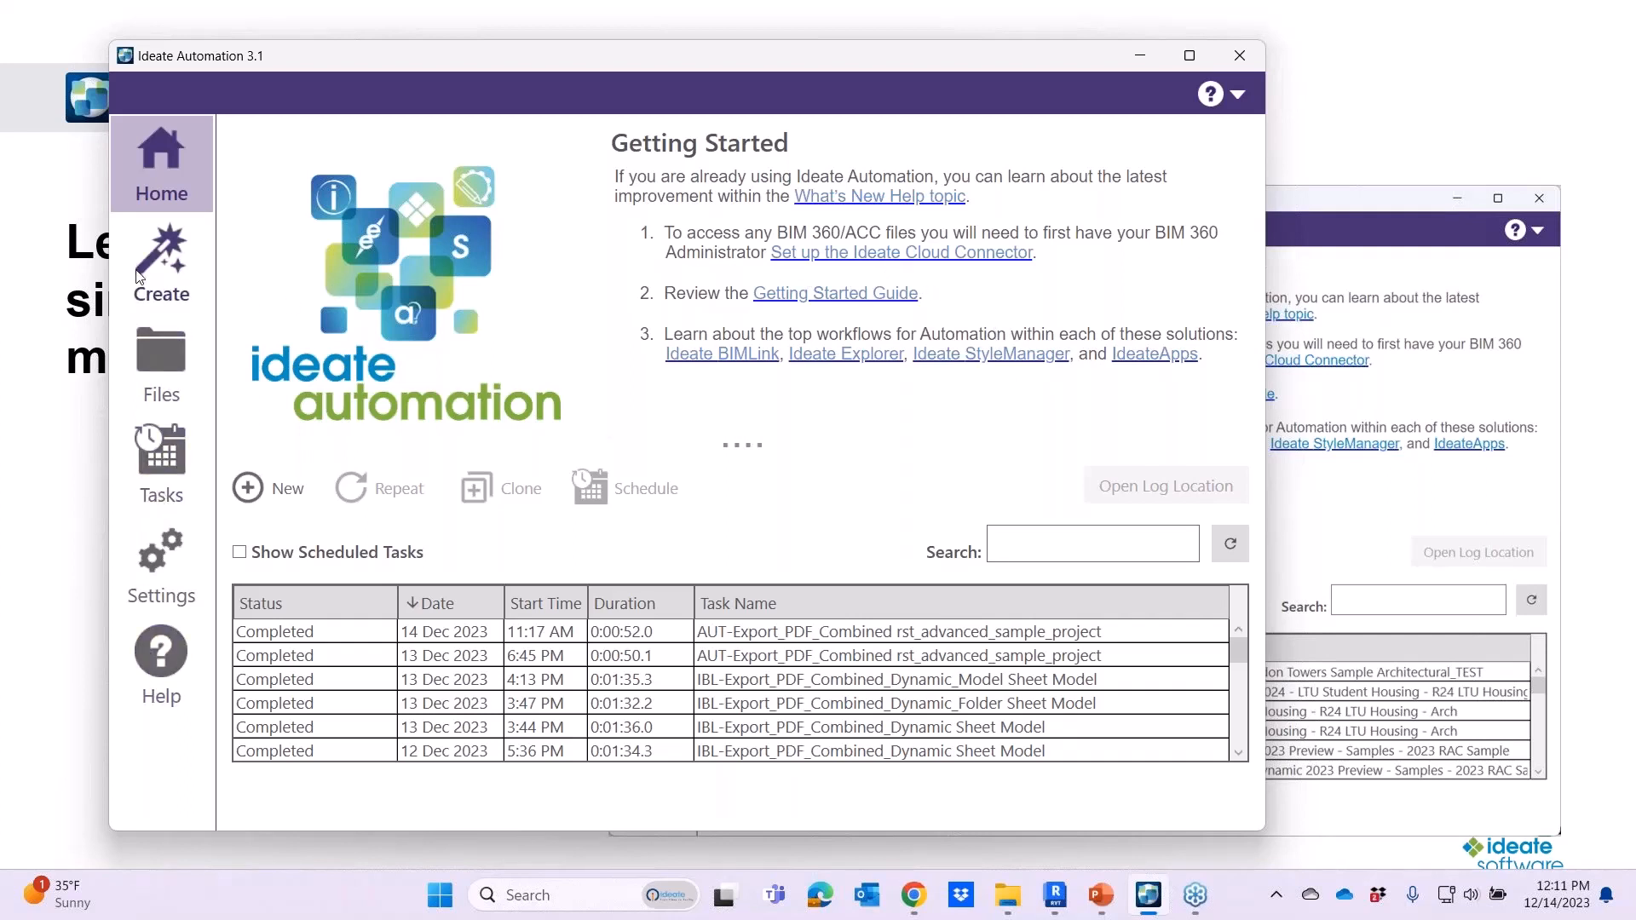
Review the lists of live cloud models and local Revit models available for automation.
click(160, 368)
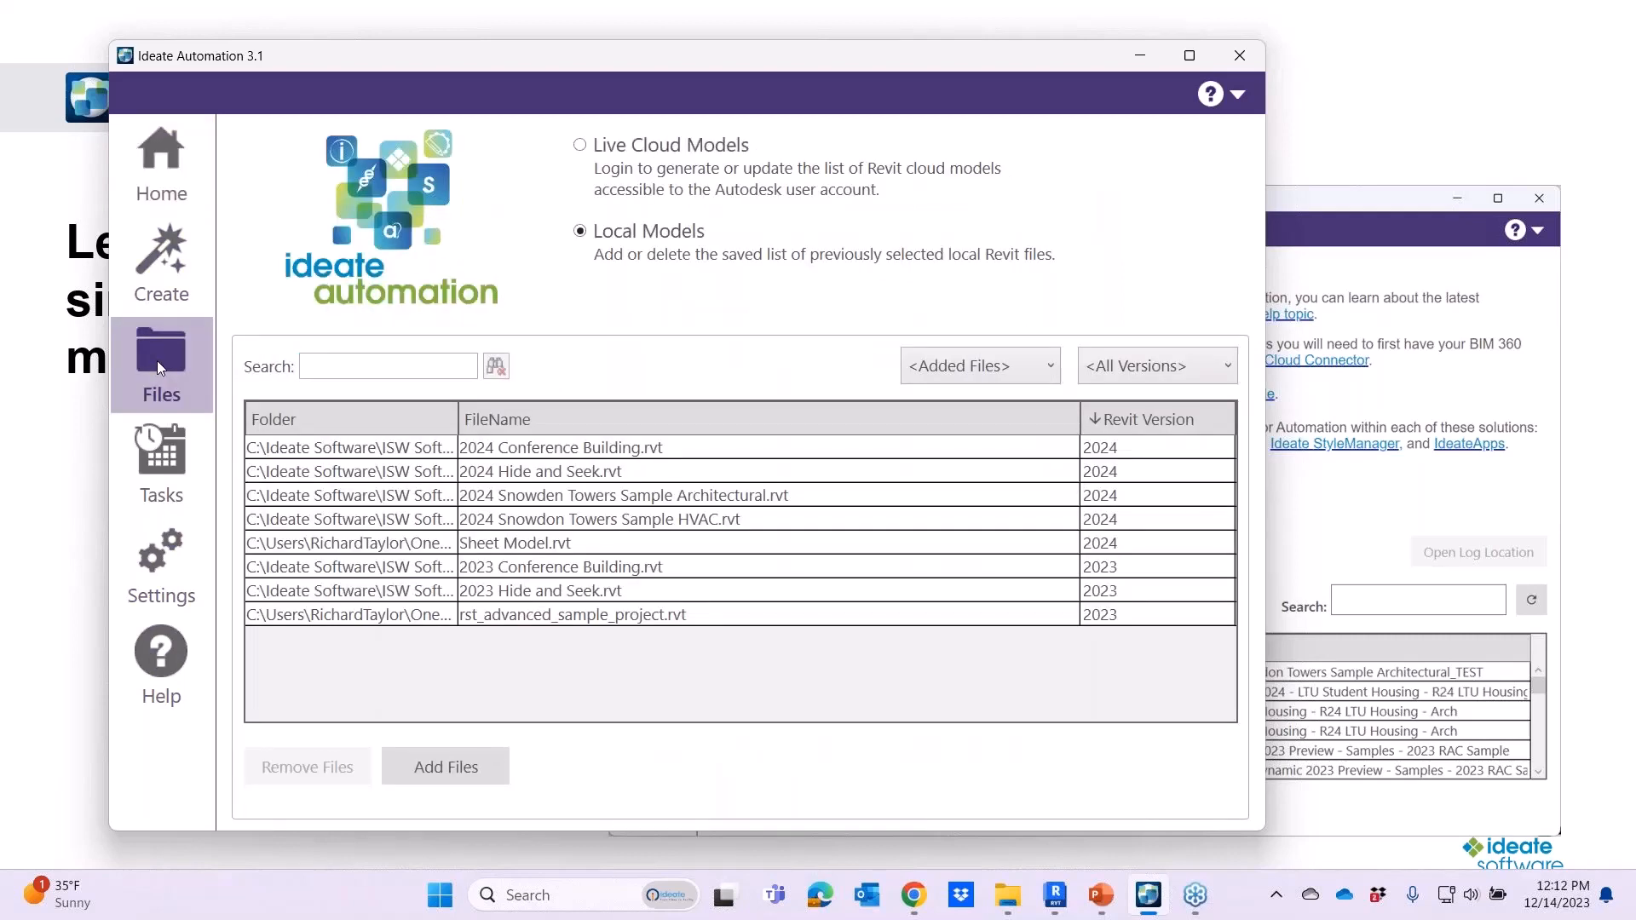
click(579, 145)
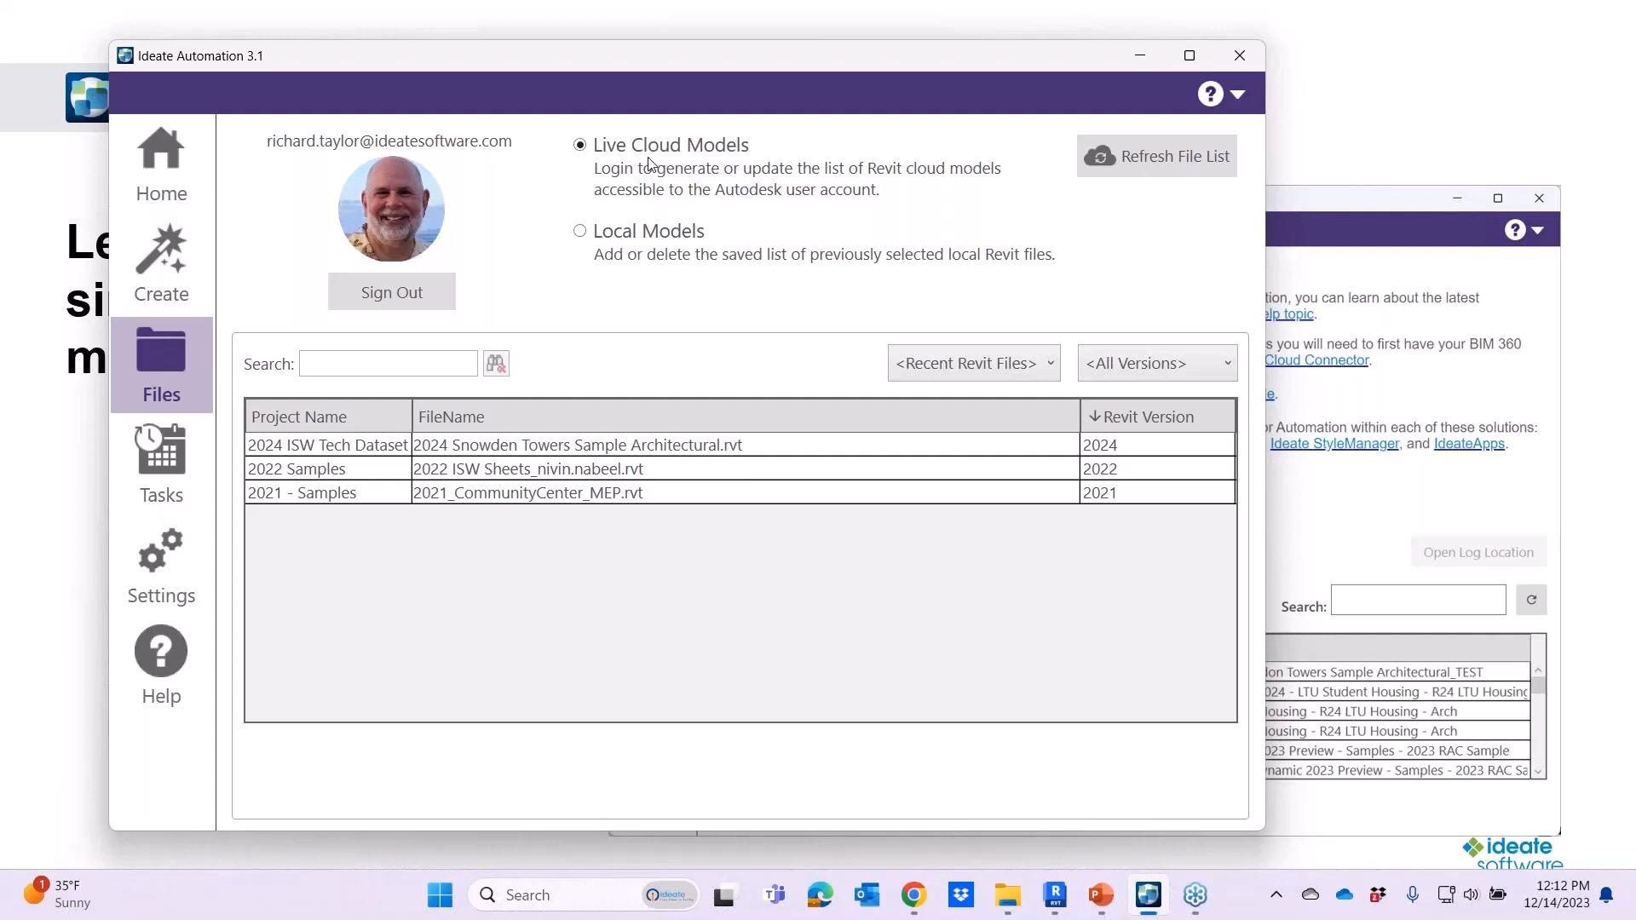
click(581, 232)
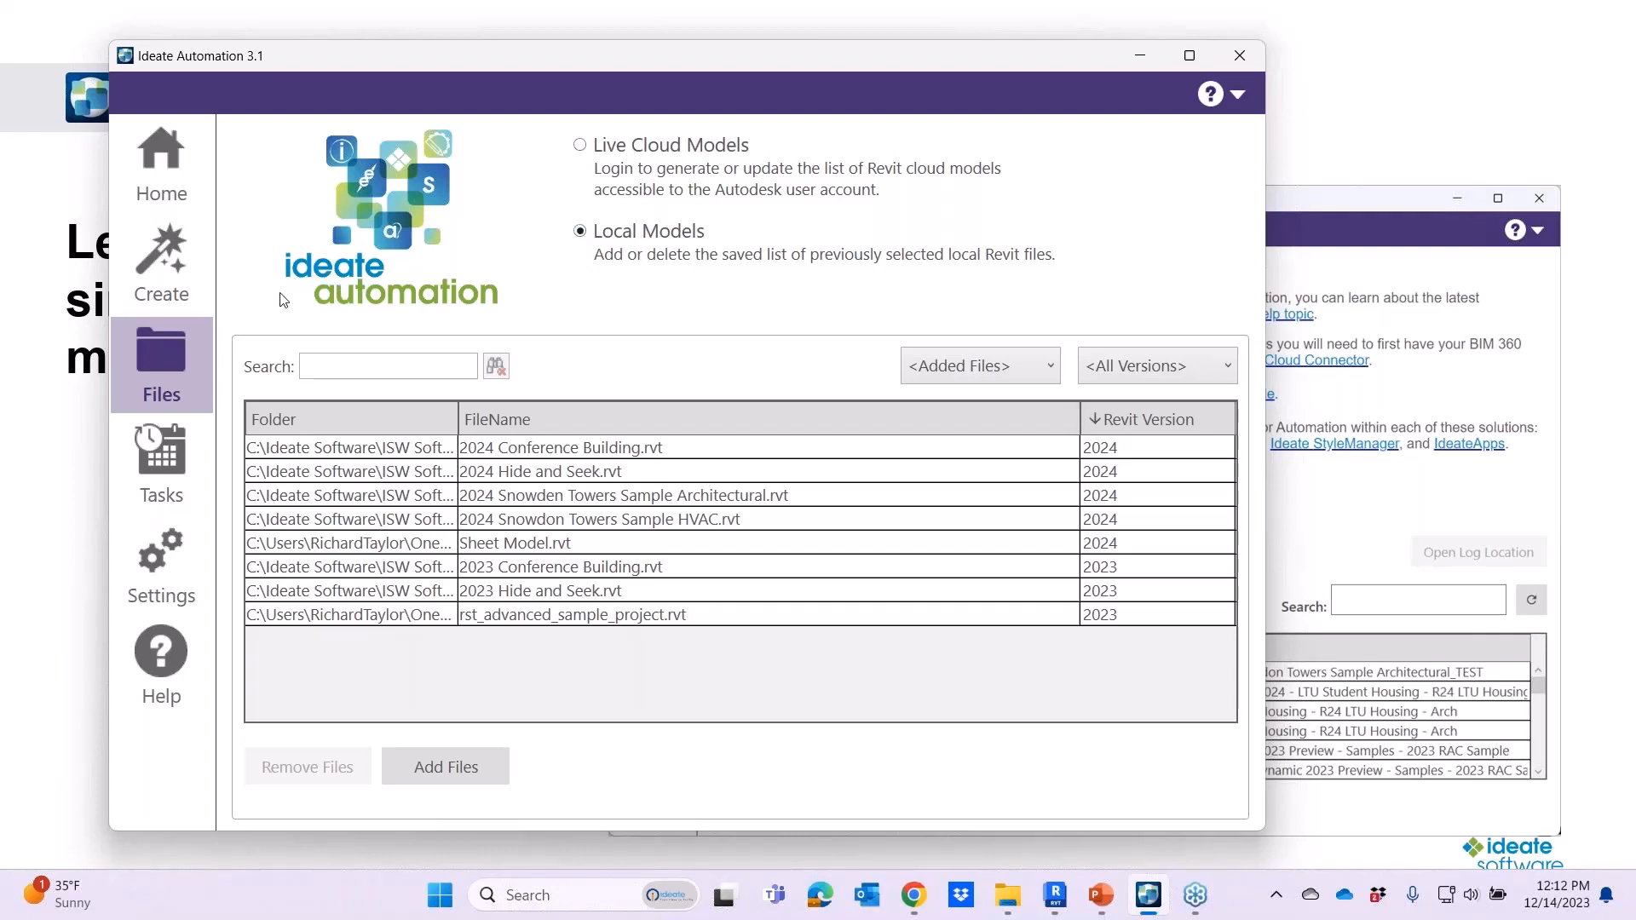
Start a new task and look through the sample script folders from Publishing to Revision Management.
click(179, 288)
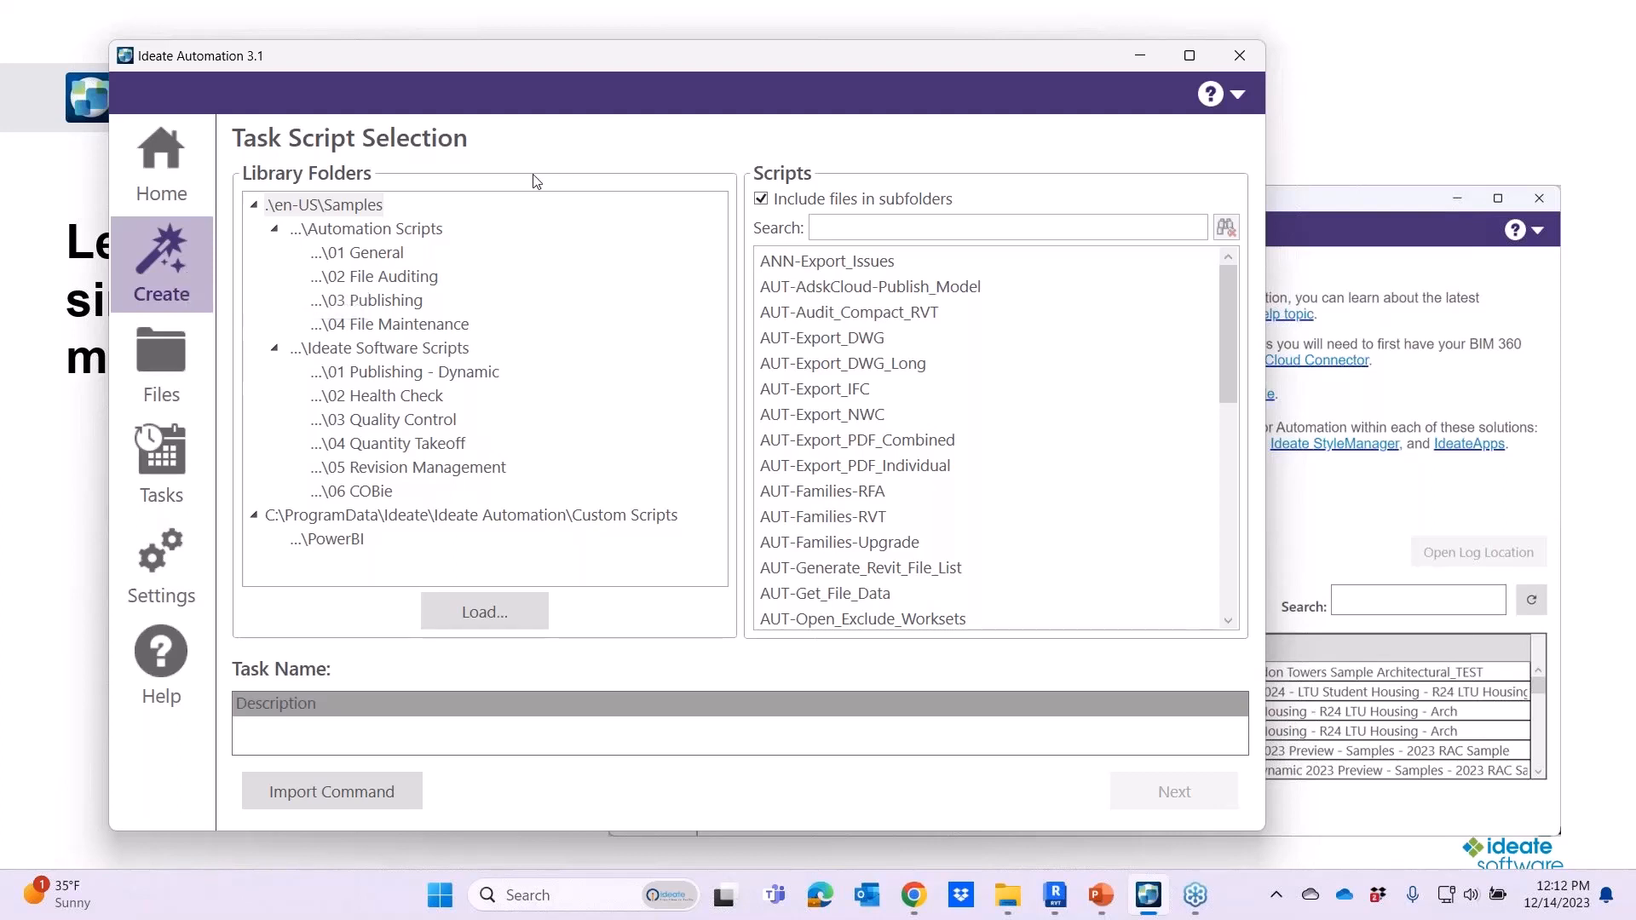
click(407, 304)
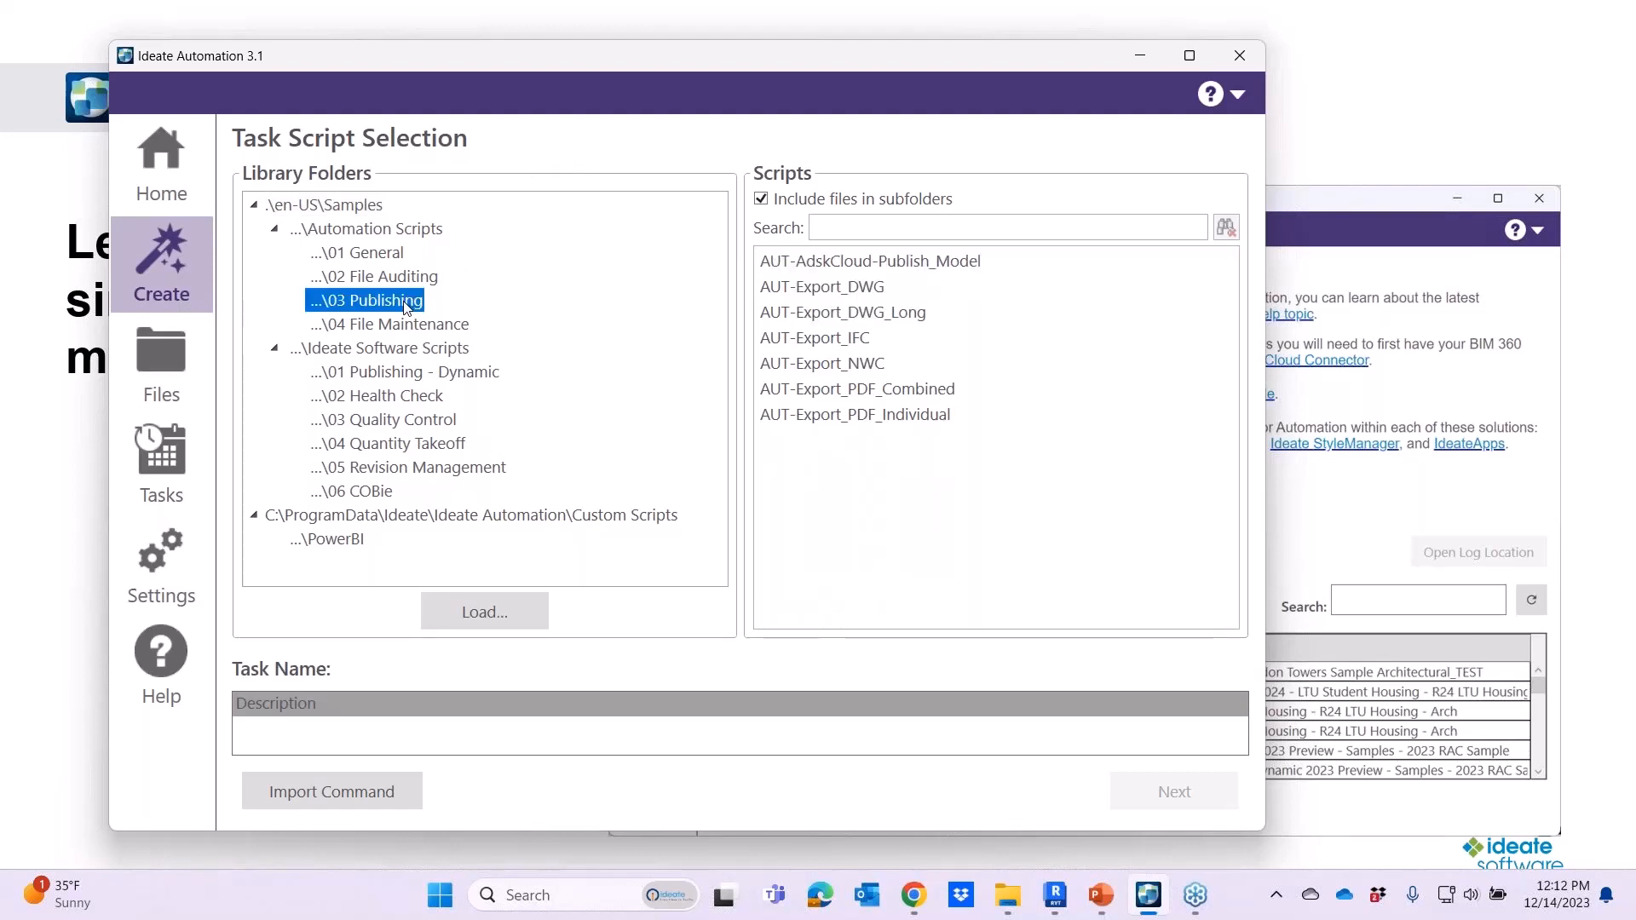
click(388, 373)
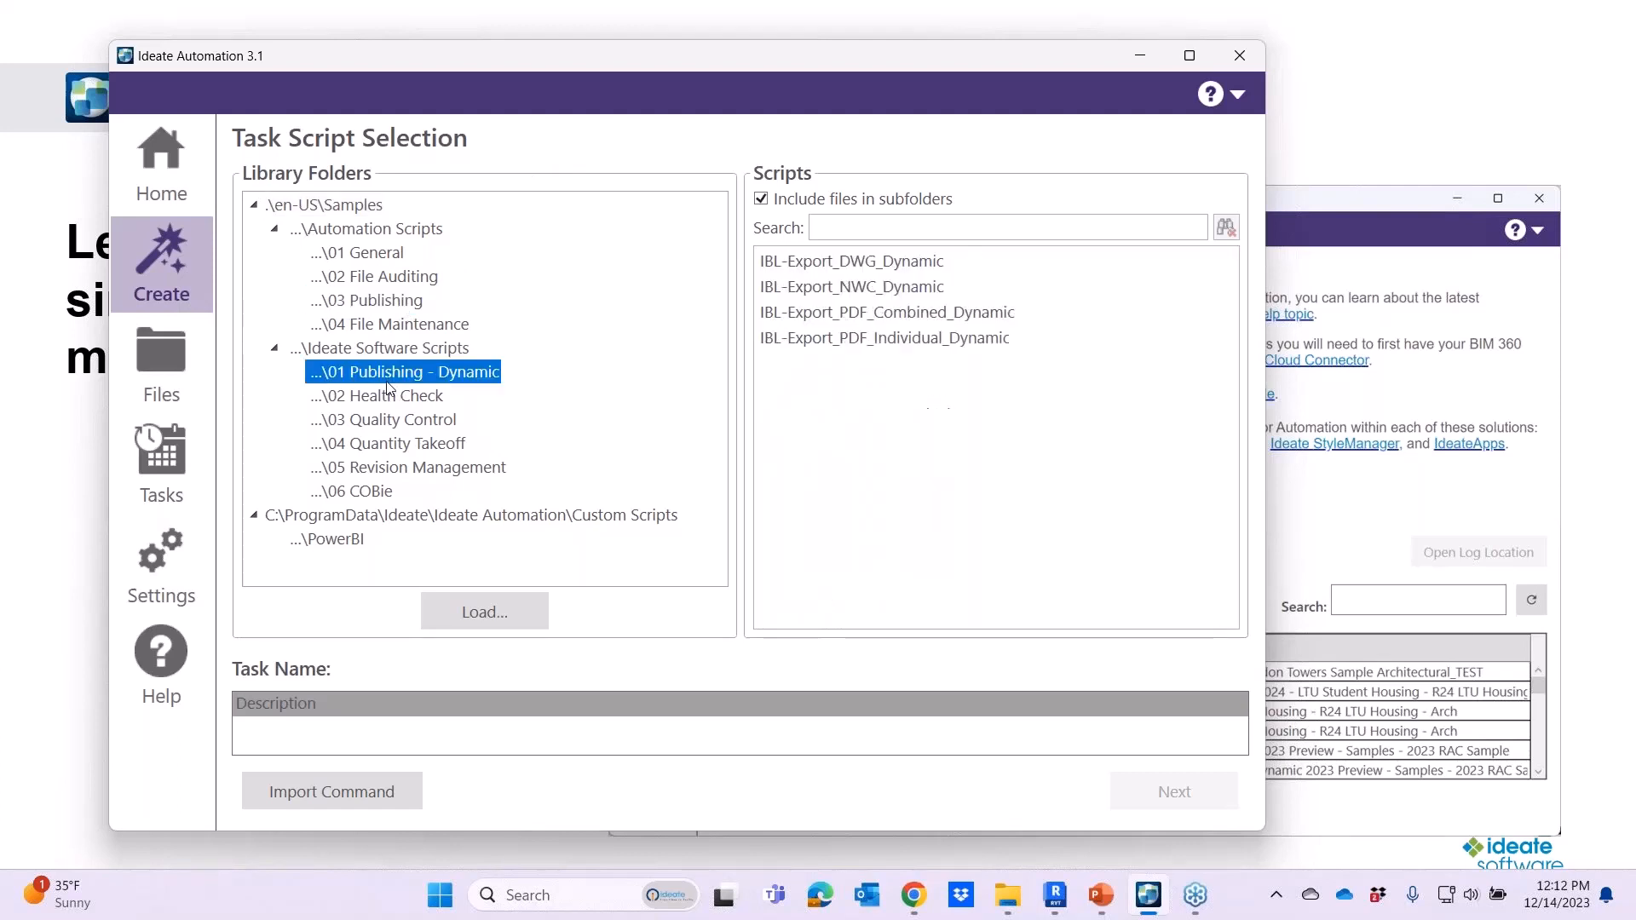
click(386, 397)
click(383, 421)
click(383, 444)
click(383, 467)
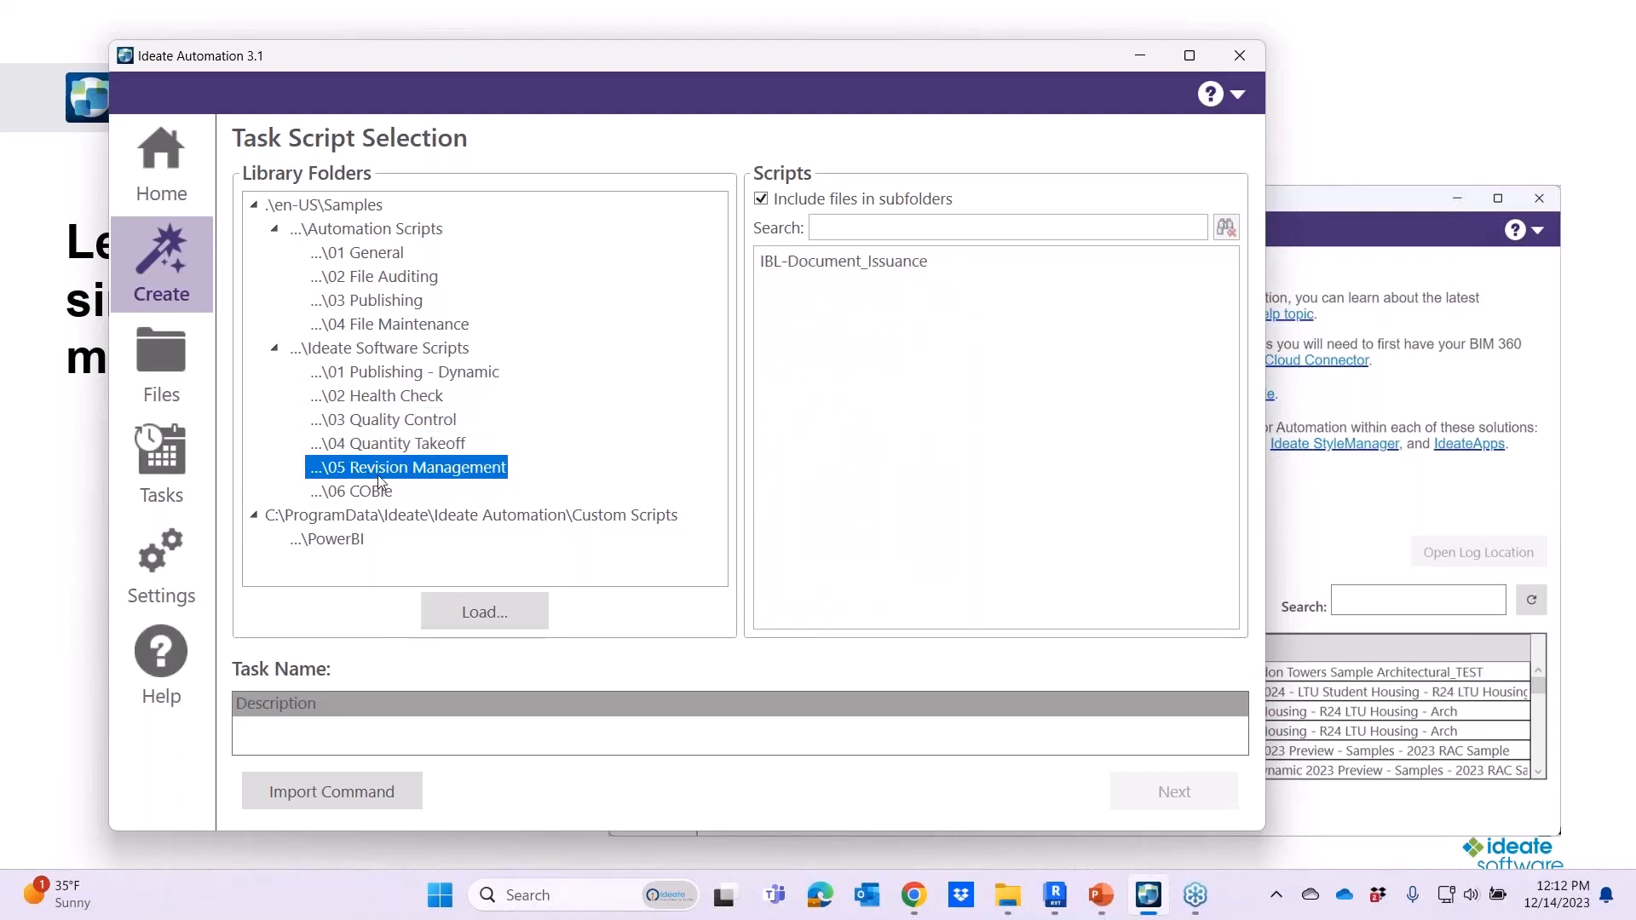
Compare the Automation and Ideate Software script collections and read the description of the ISW-Health_Check script.
click(334, 231)
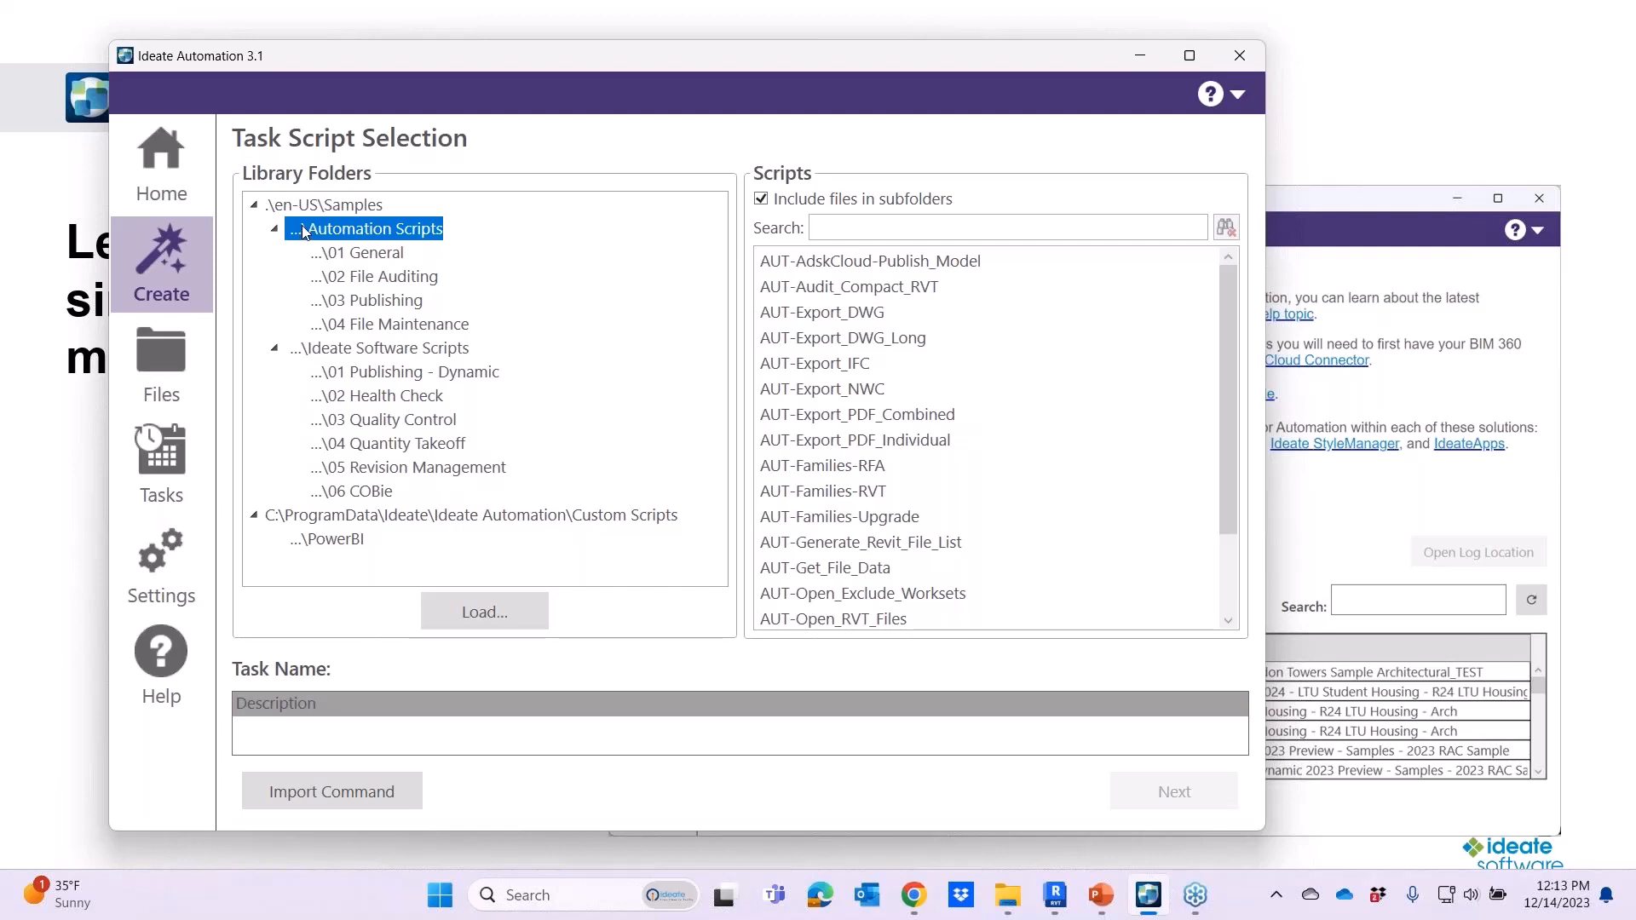
click(367, 351)
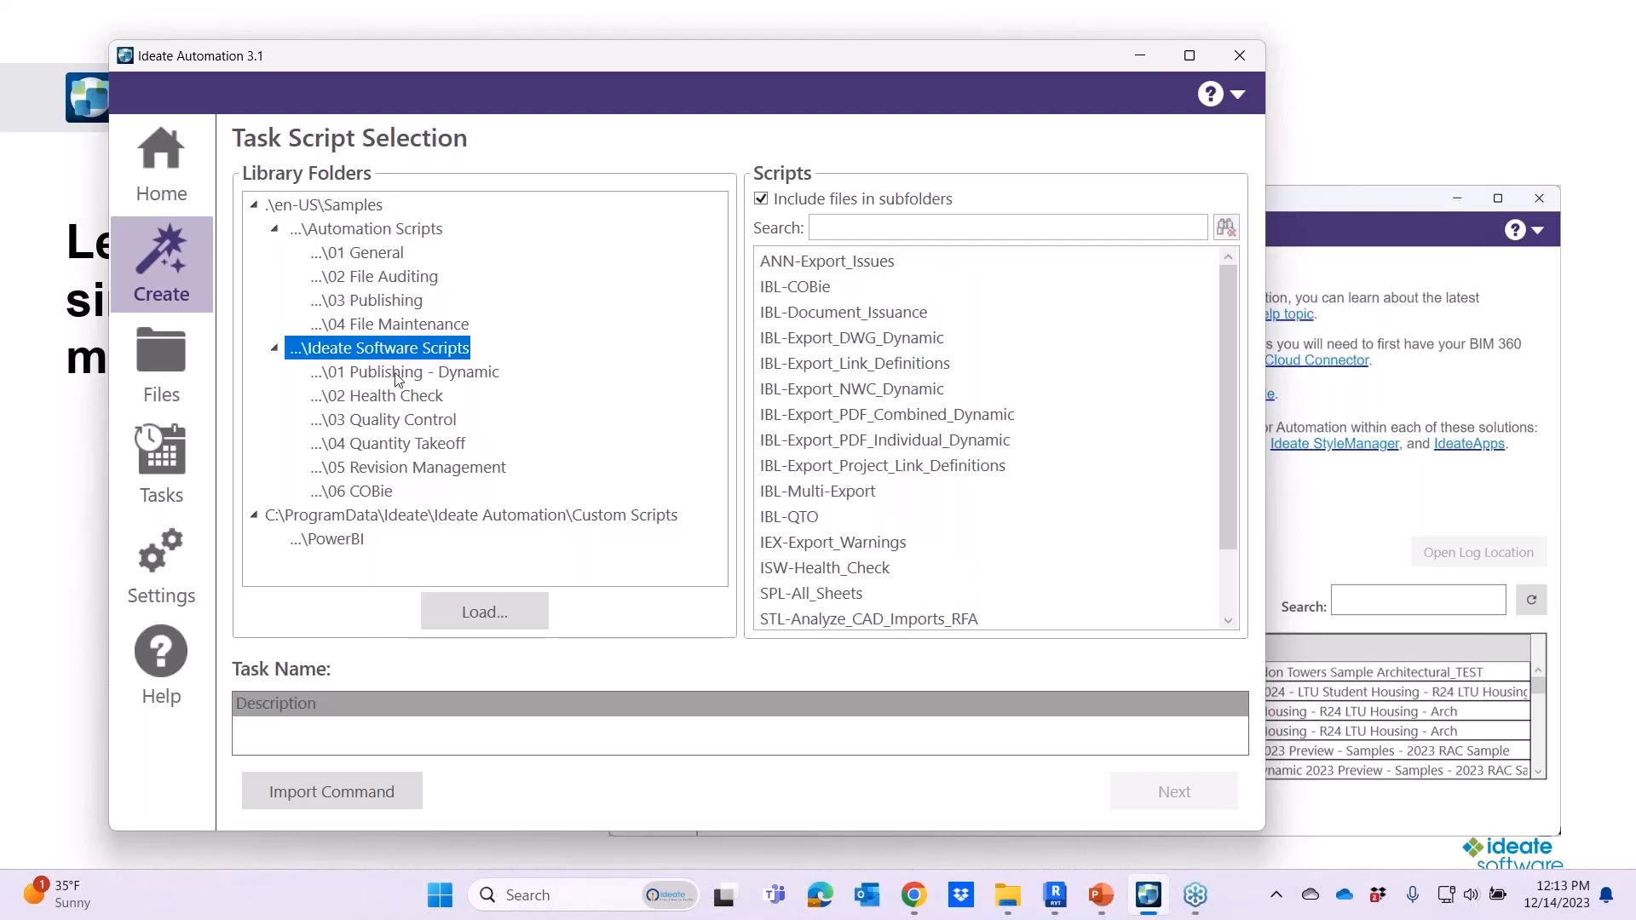
click(400, 400)
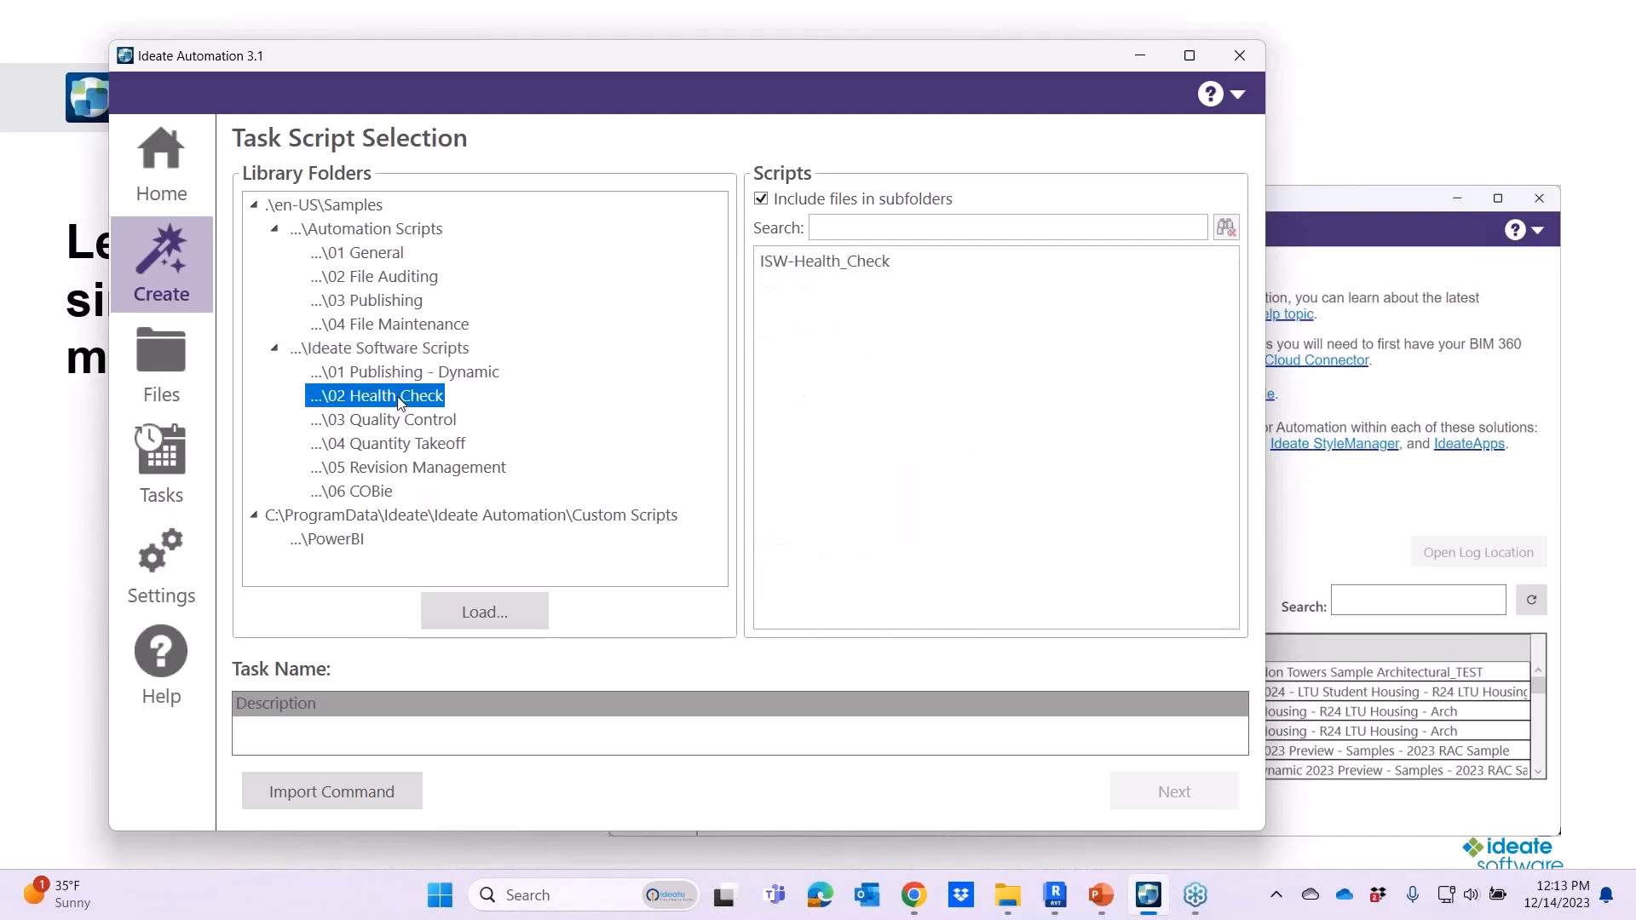
click(811, 266)
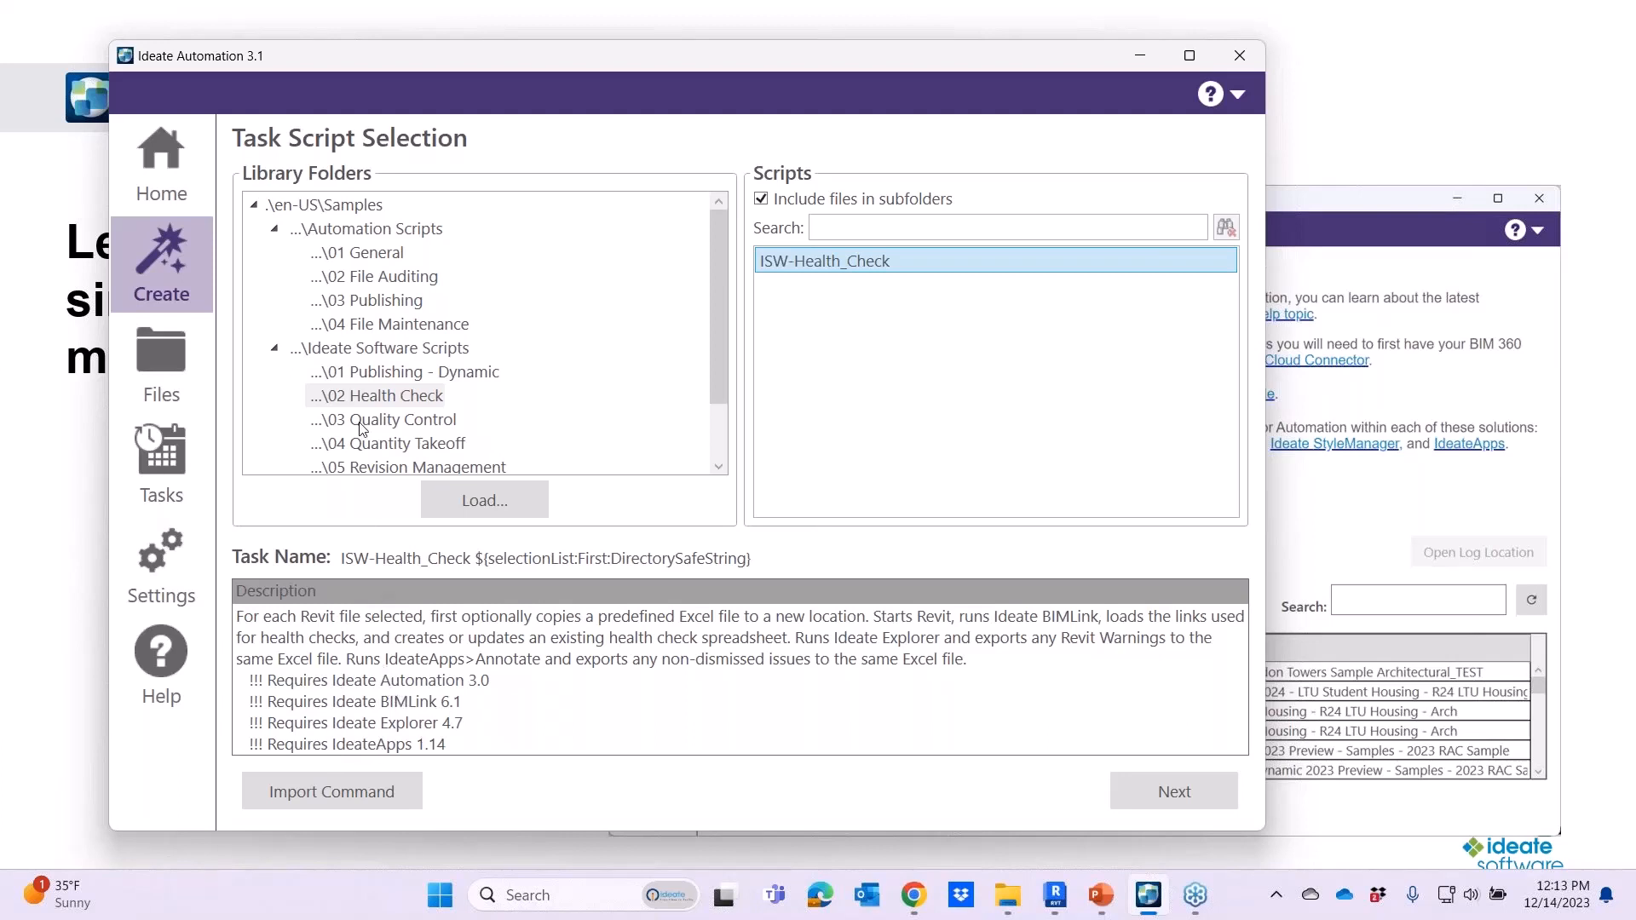
Choose the AUT-Export_PDF_Combined script from the 03 Publishing folder and proceed to its variables.
click(385, 303)
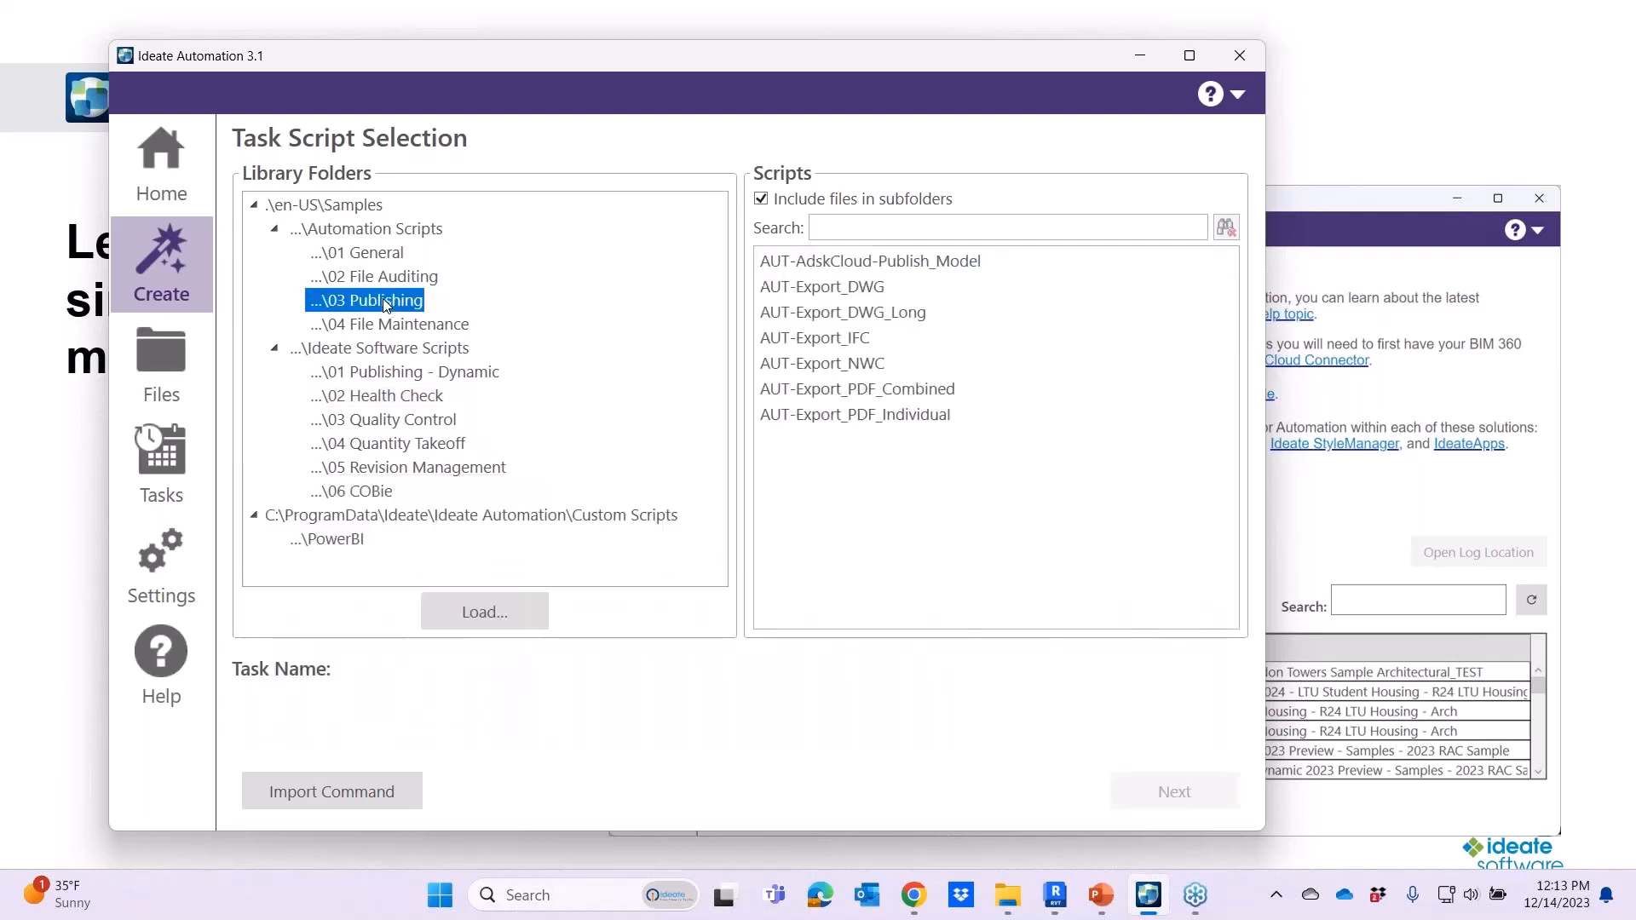
click(818, 399)
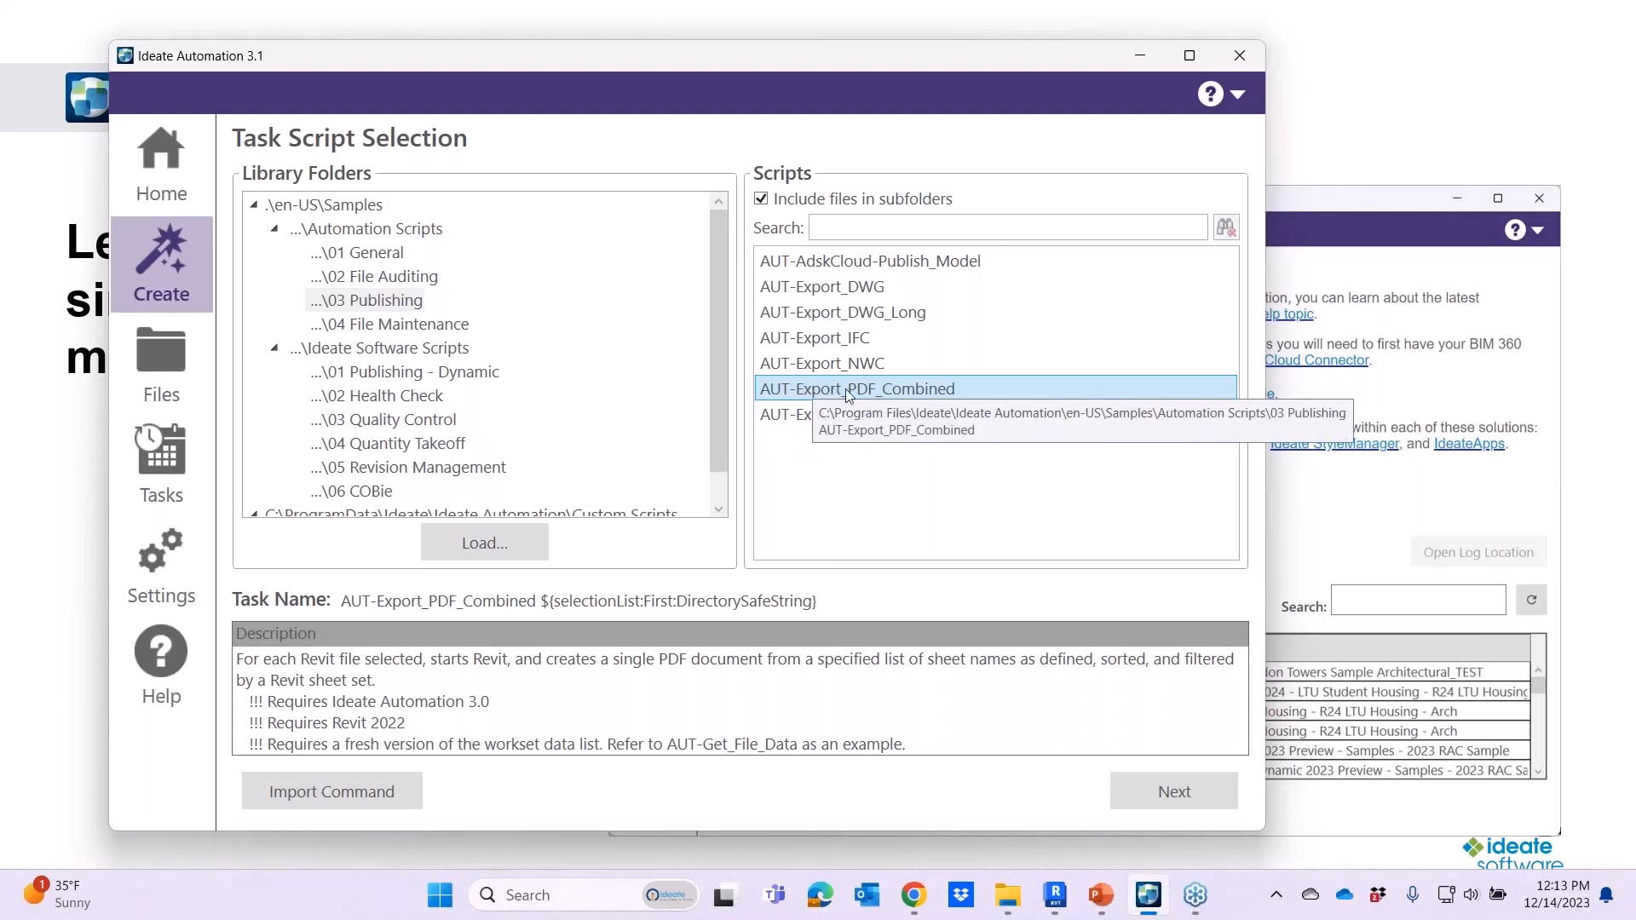
click(1157, 800)
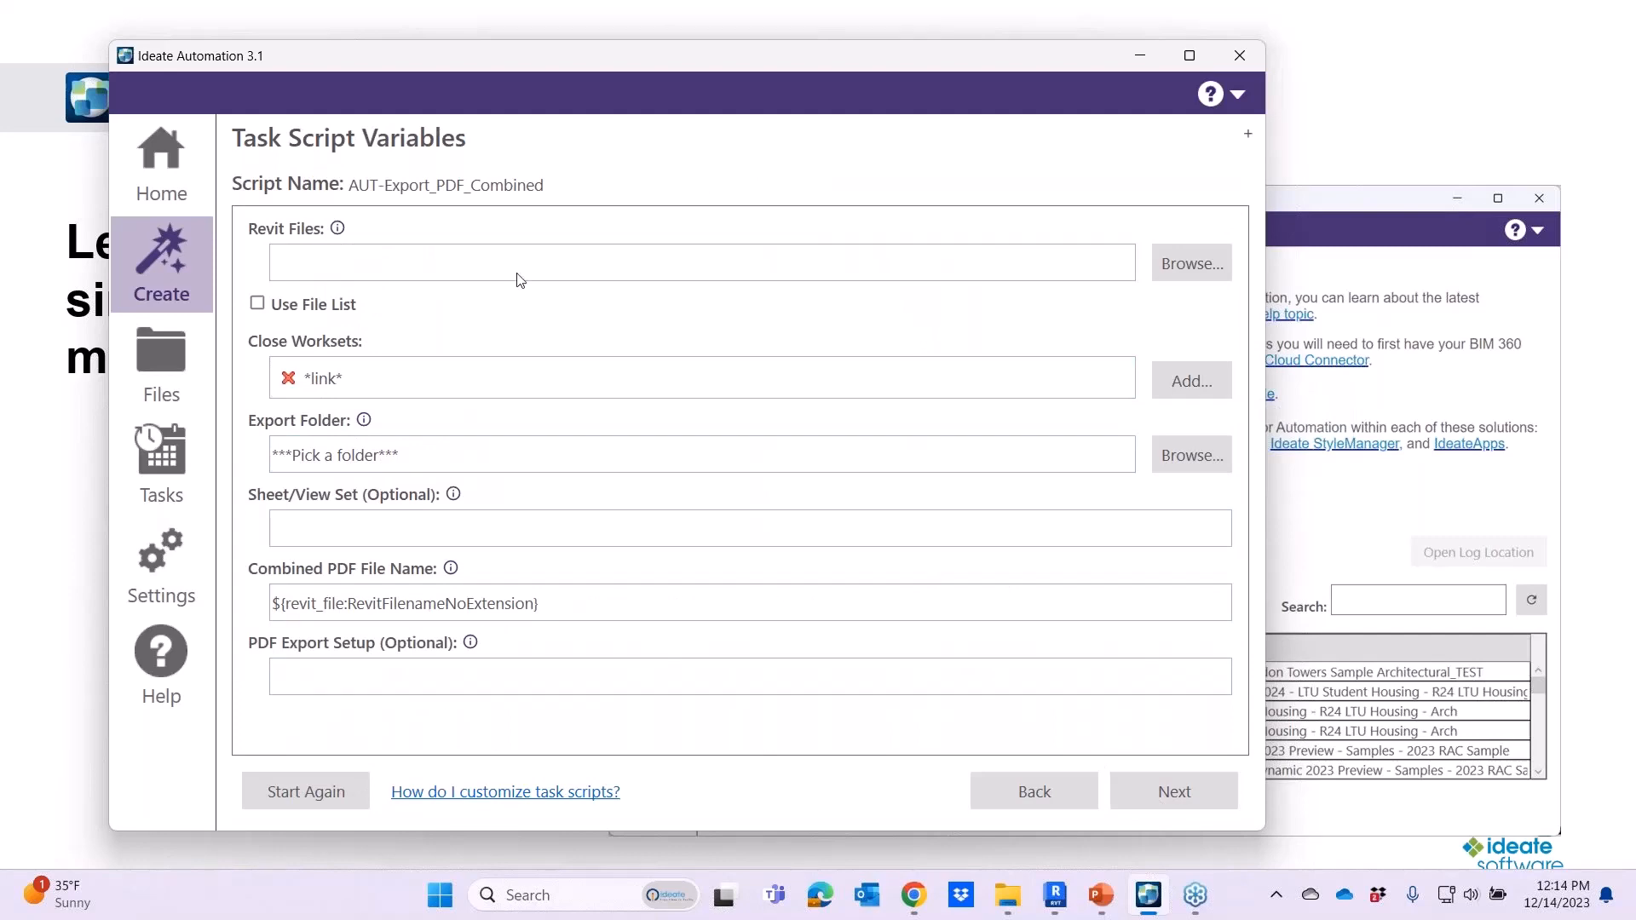
Set the local 2023 model rst_advanced_sample_project.rvt as the Revit file to export.
click(1176, 267)
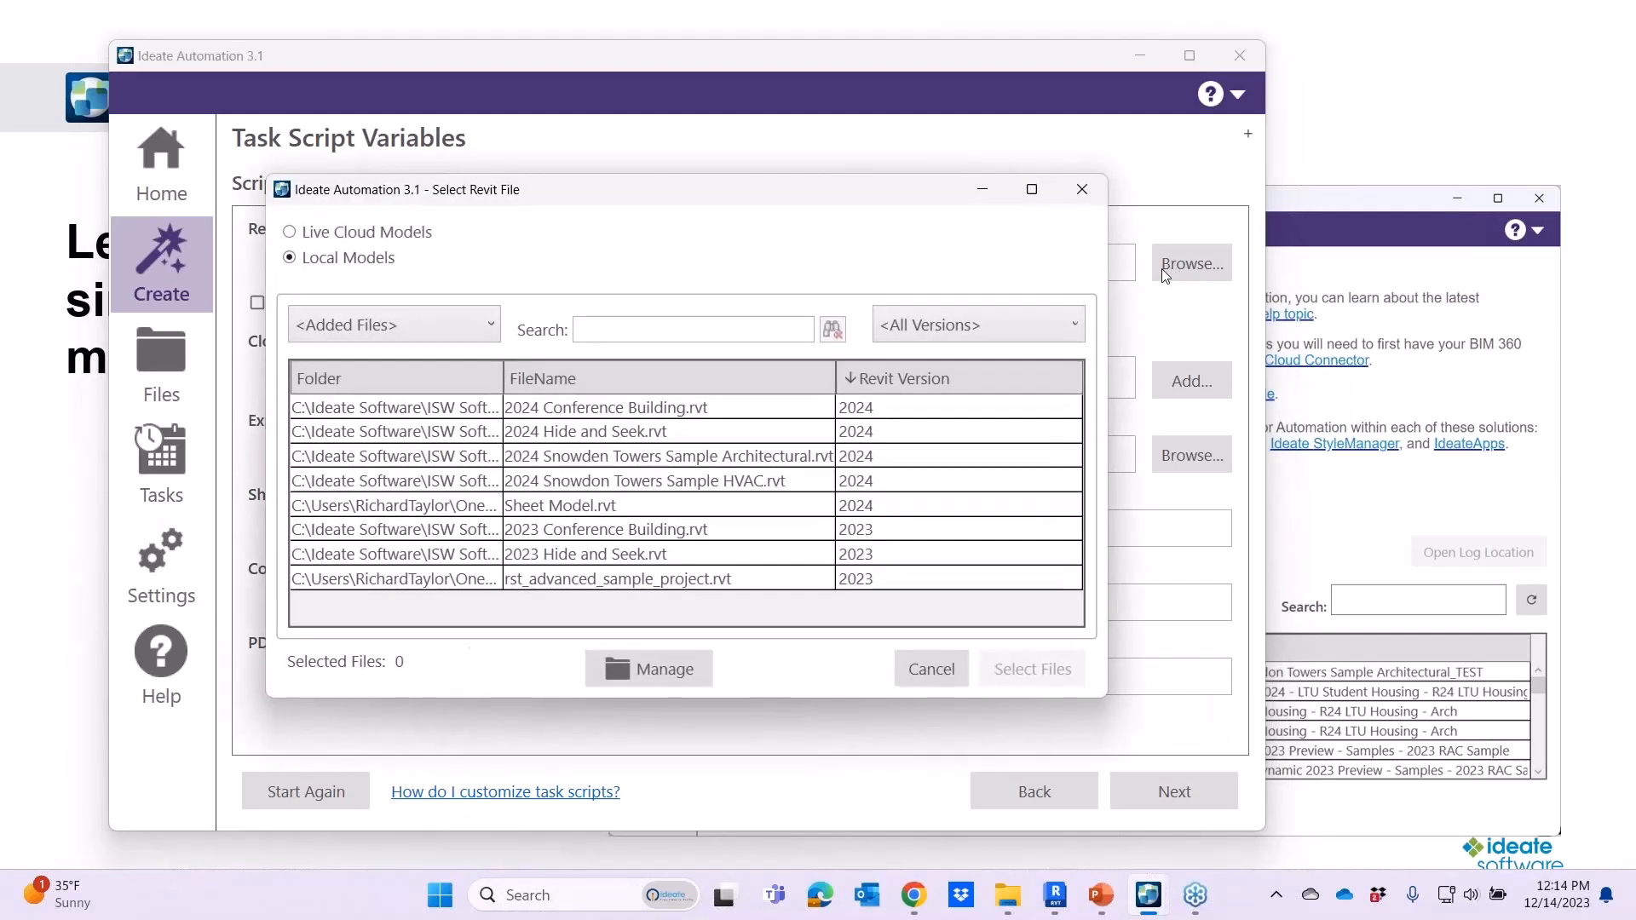
click(288, 233)
click(290, 258)
click(652, 586)
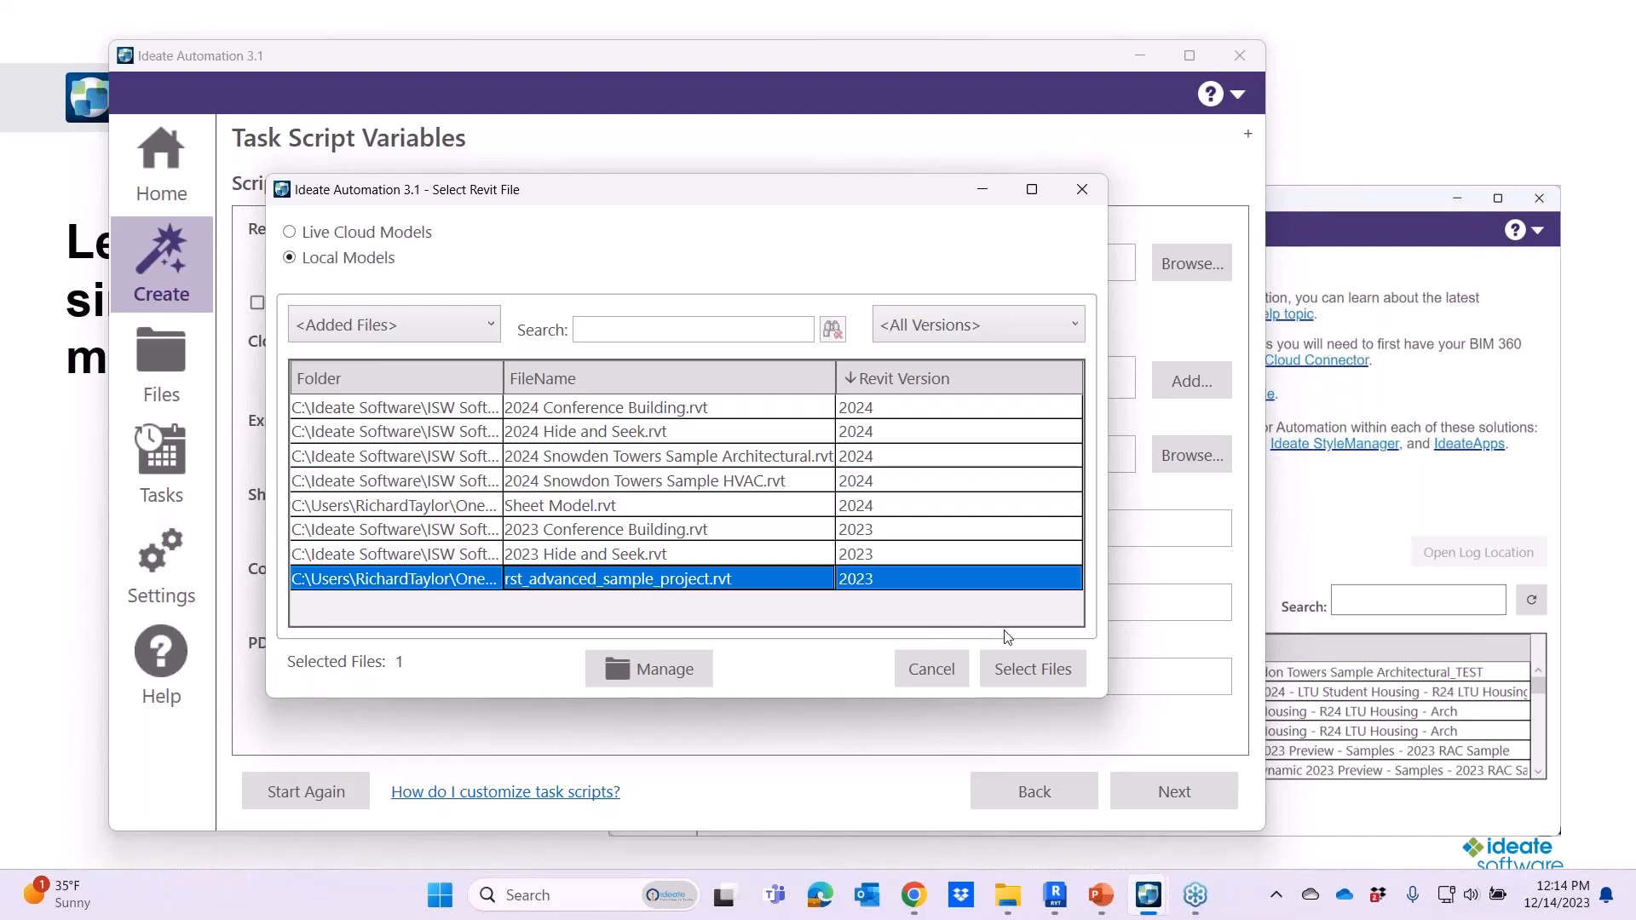
click(1031, 676)
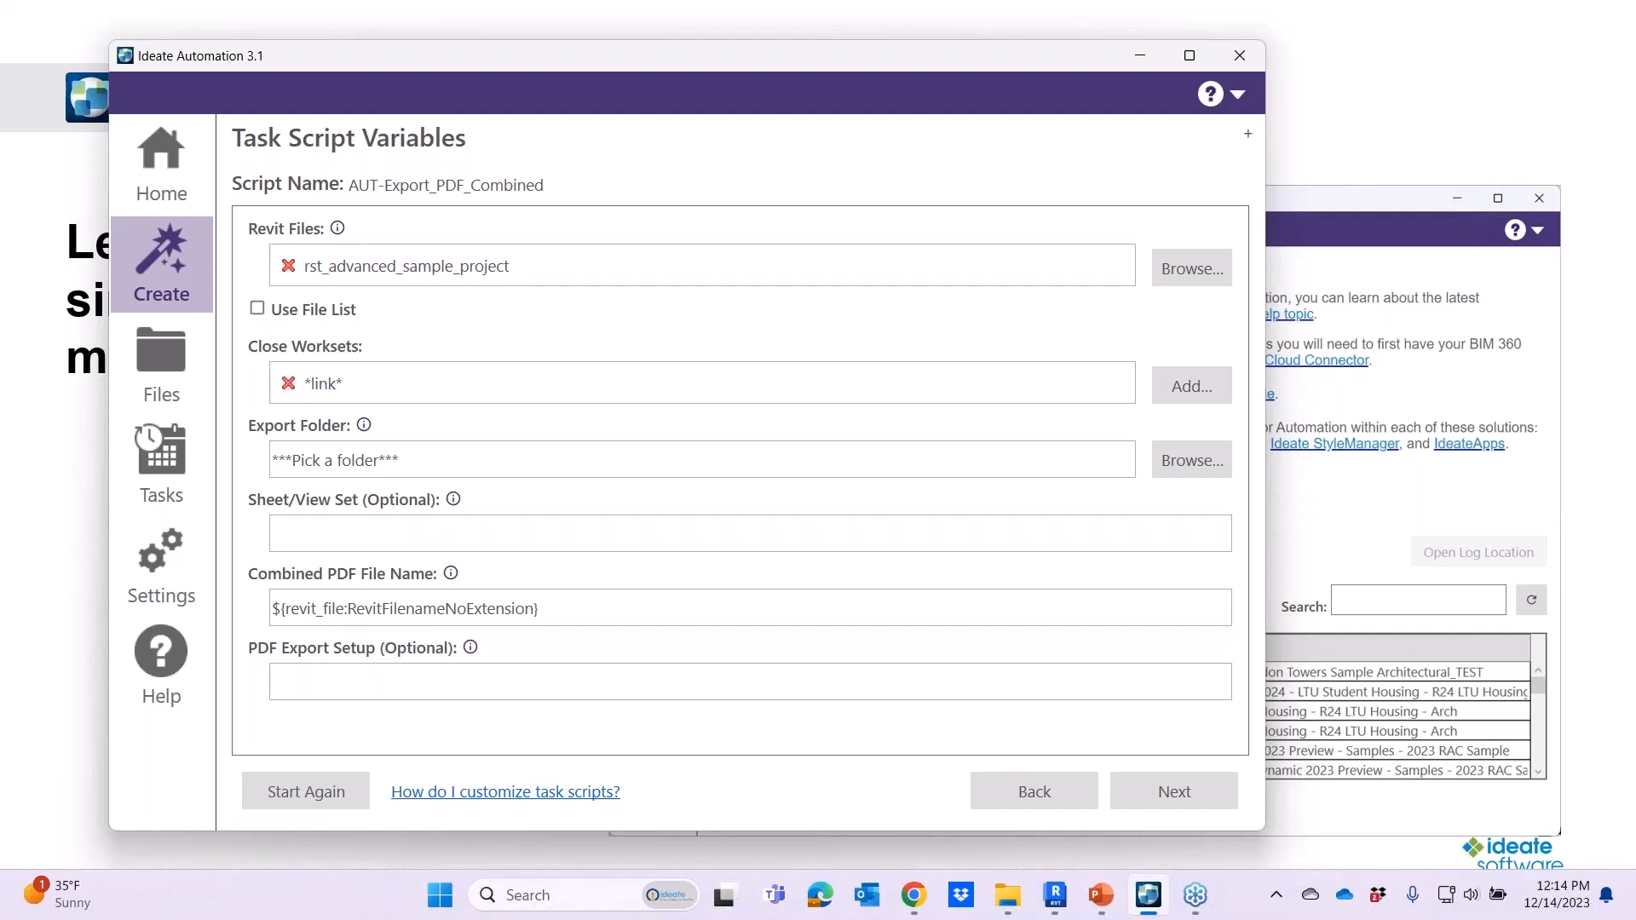
Remove the *link* entry from the worksets to close and set the export folder to PDF Output on the desktop.
click(288, 385)
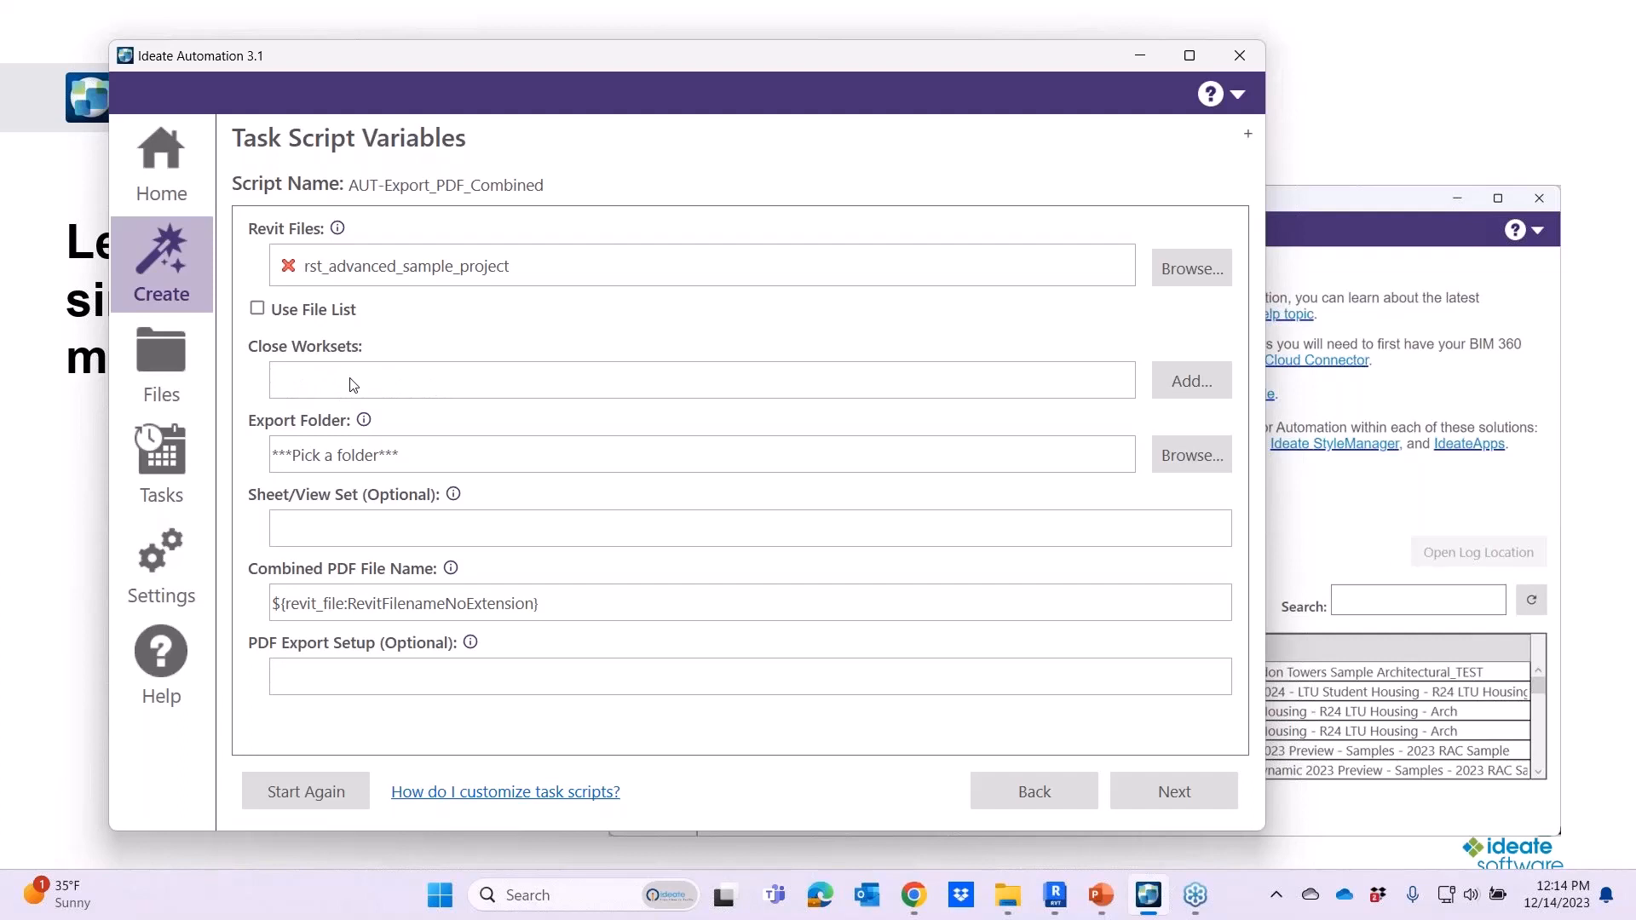
click(1177, 465)
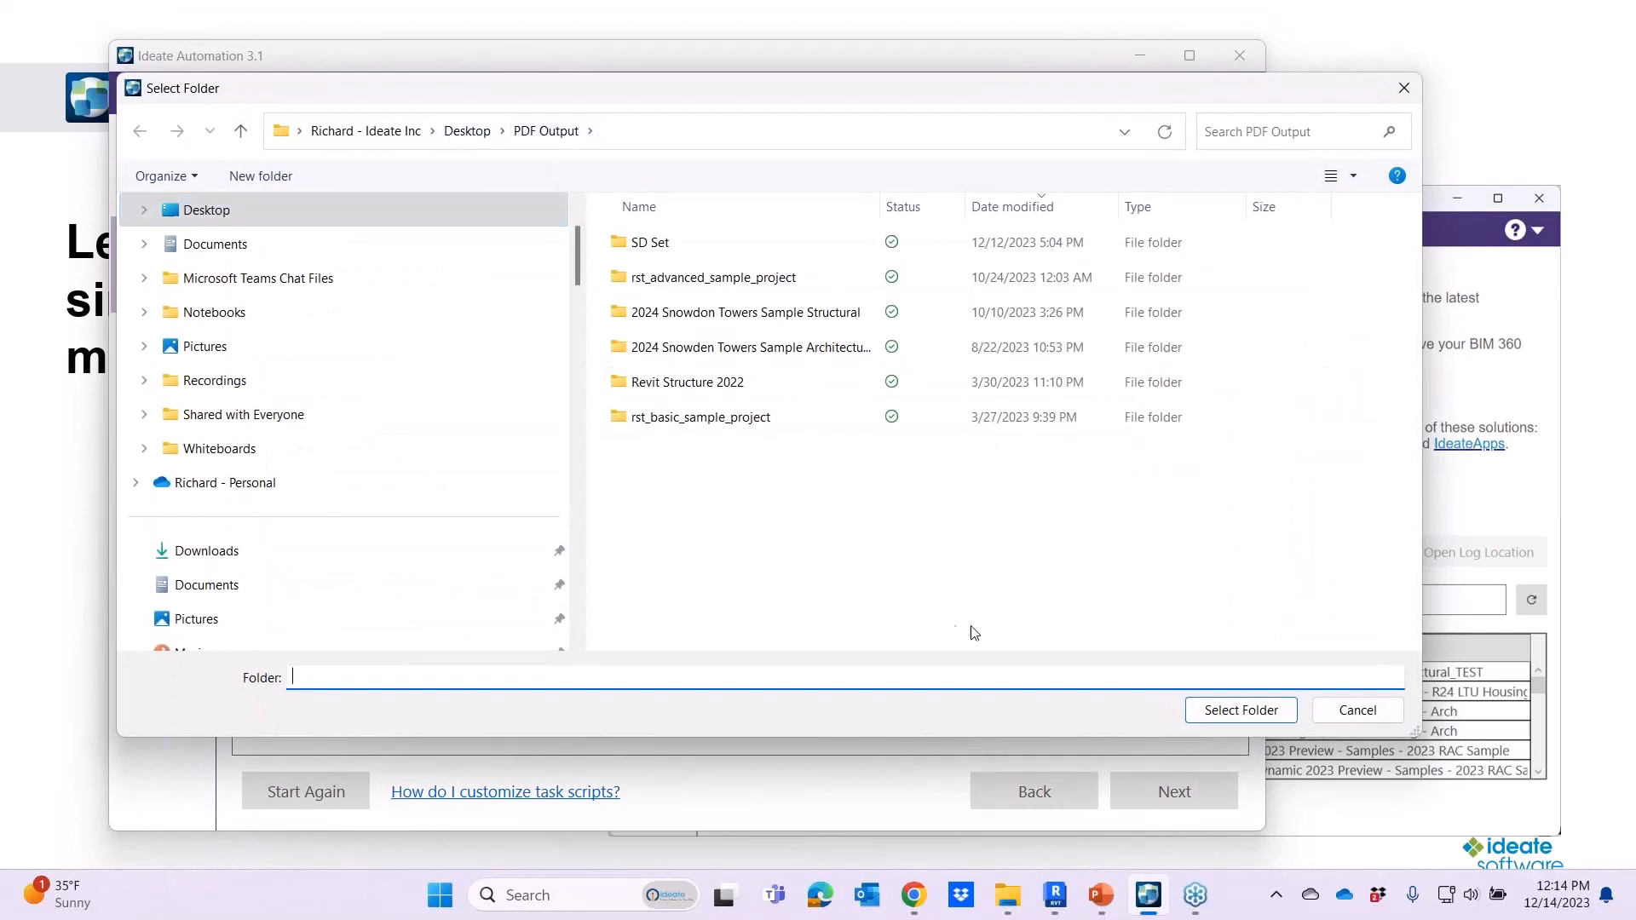
click(1219, 713)
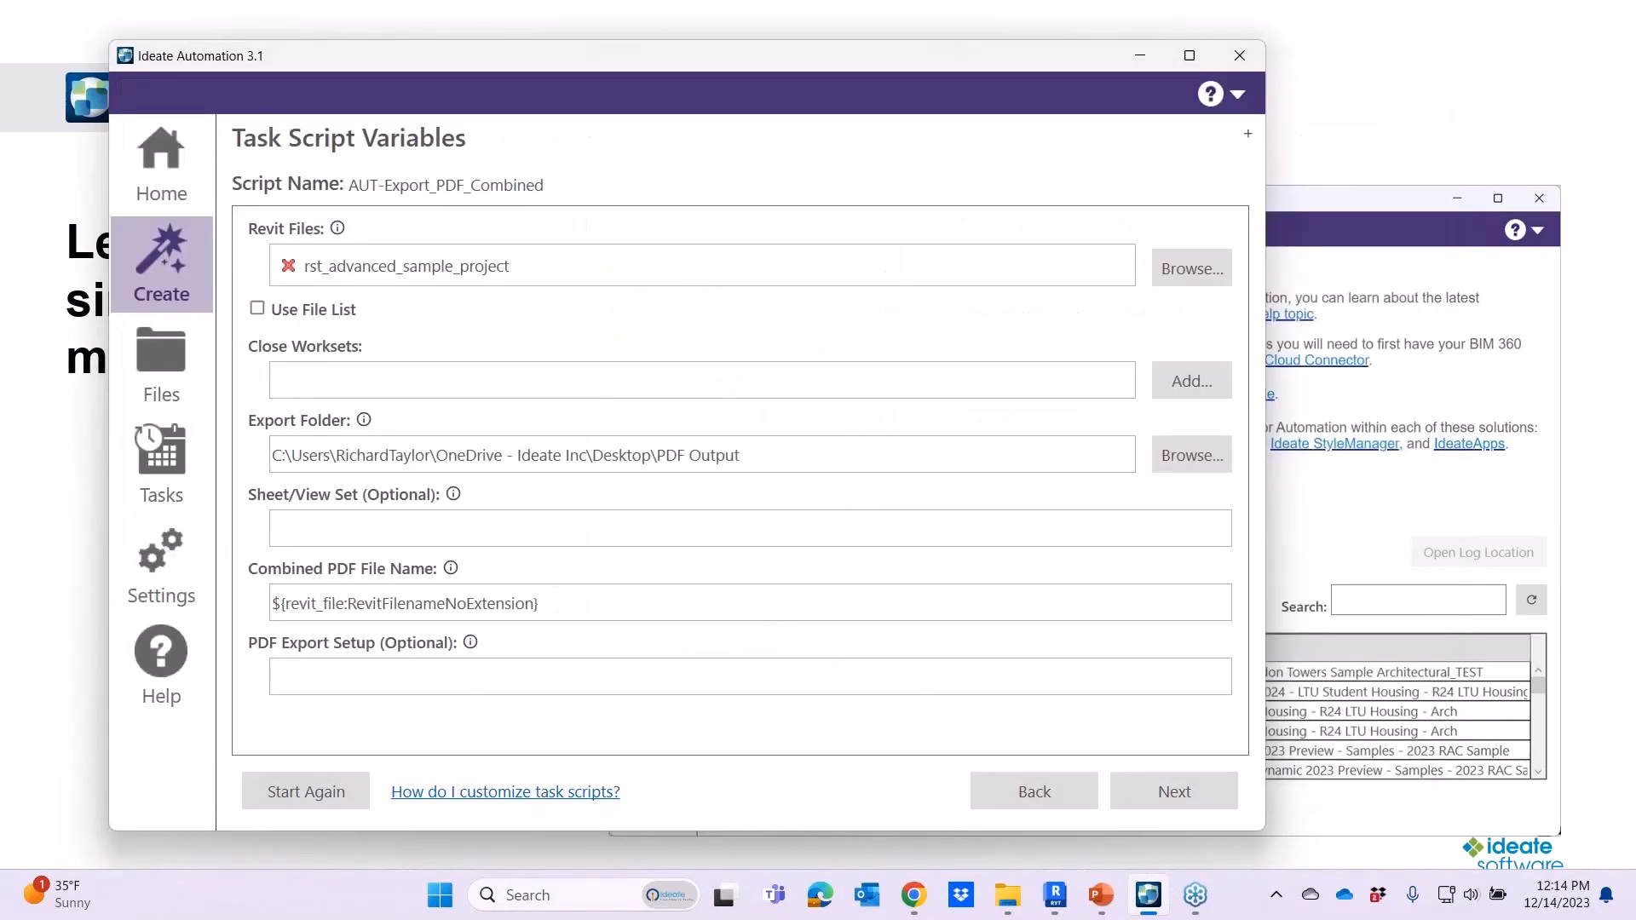
Specify Set 1 as the sheet/view set, then save and run the PDF export task.
click(297, 535)
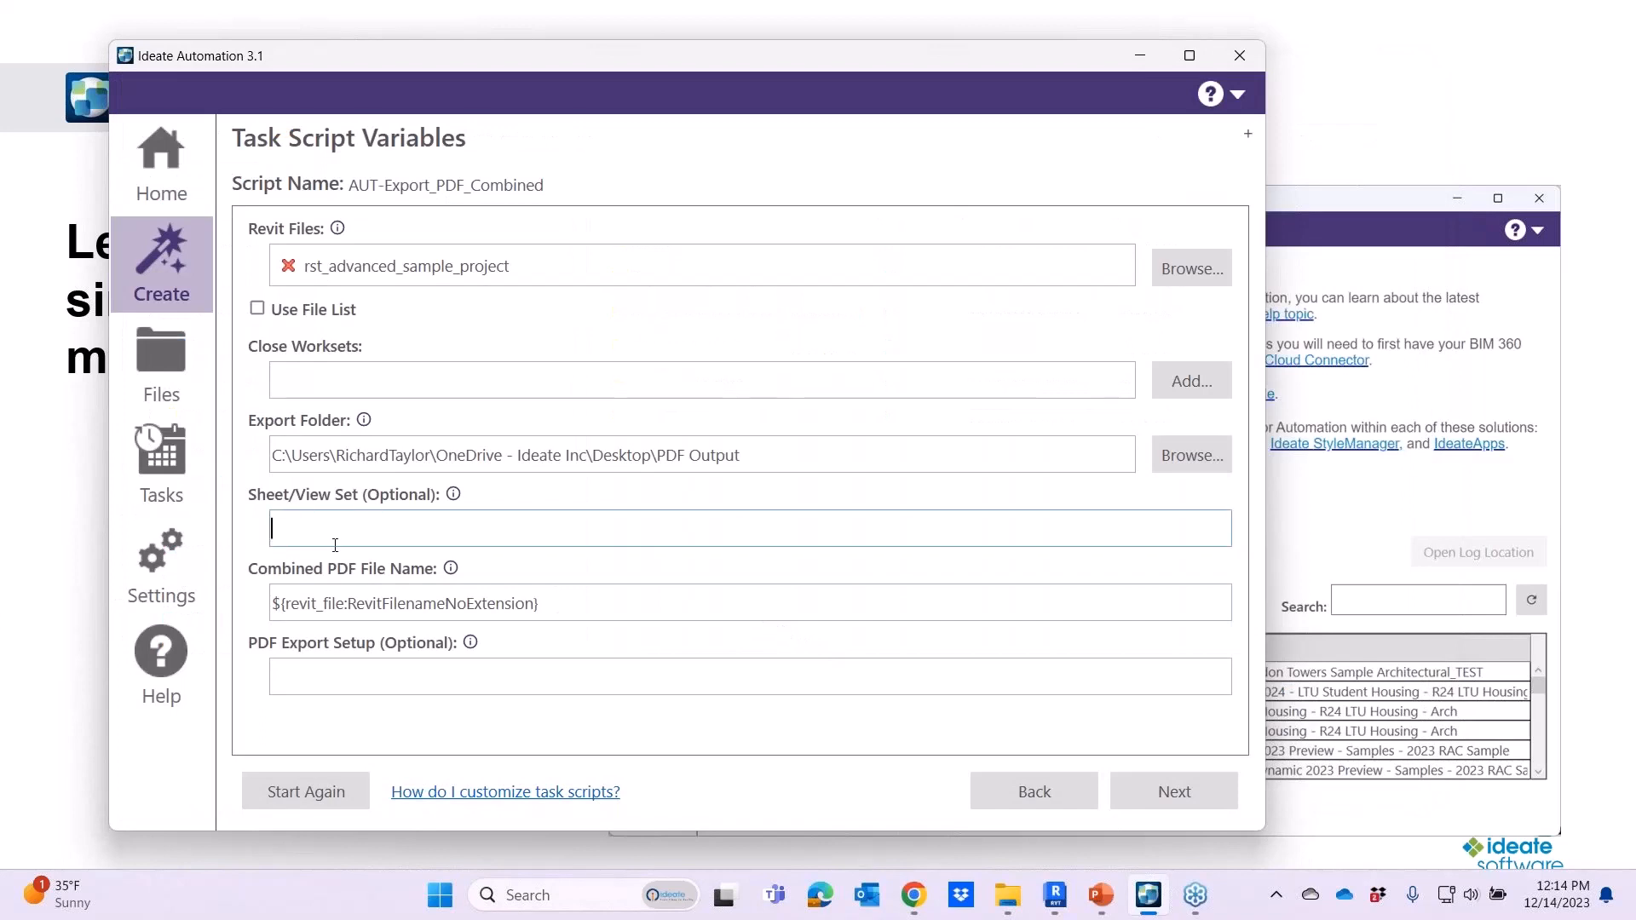
text(Set 1)
click(1147, 782)
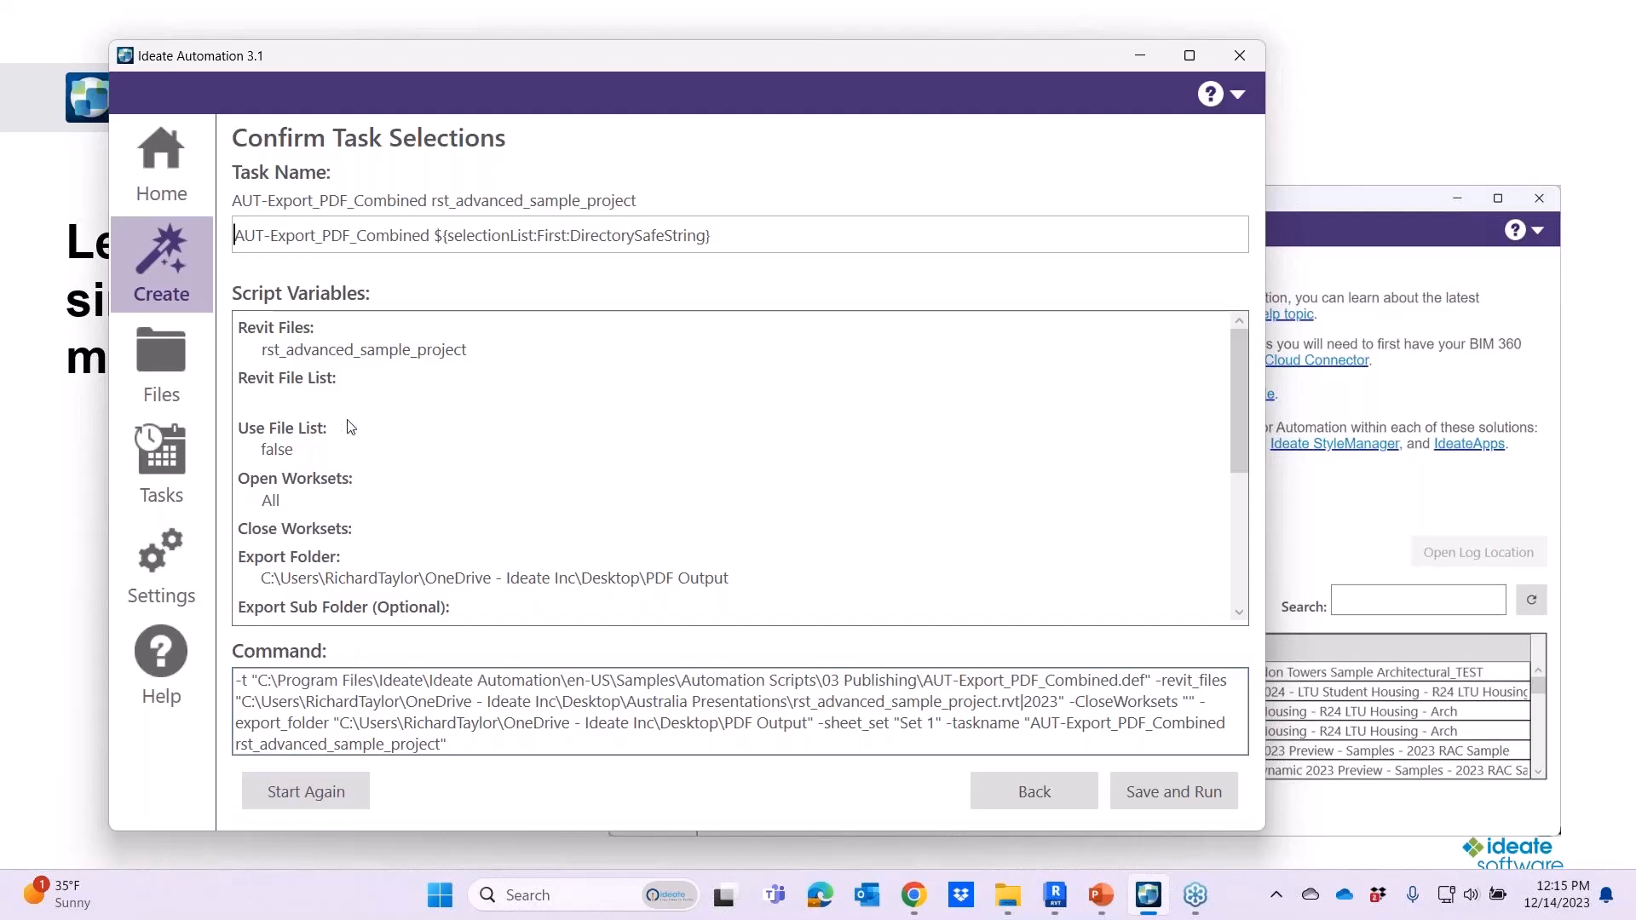
click(1142, 795)
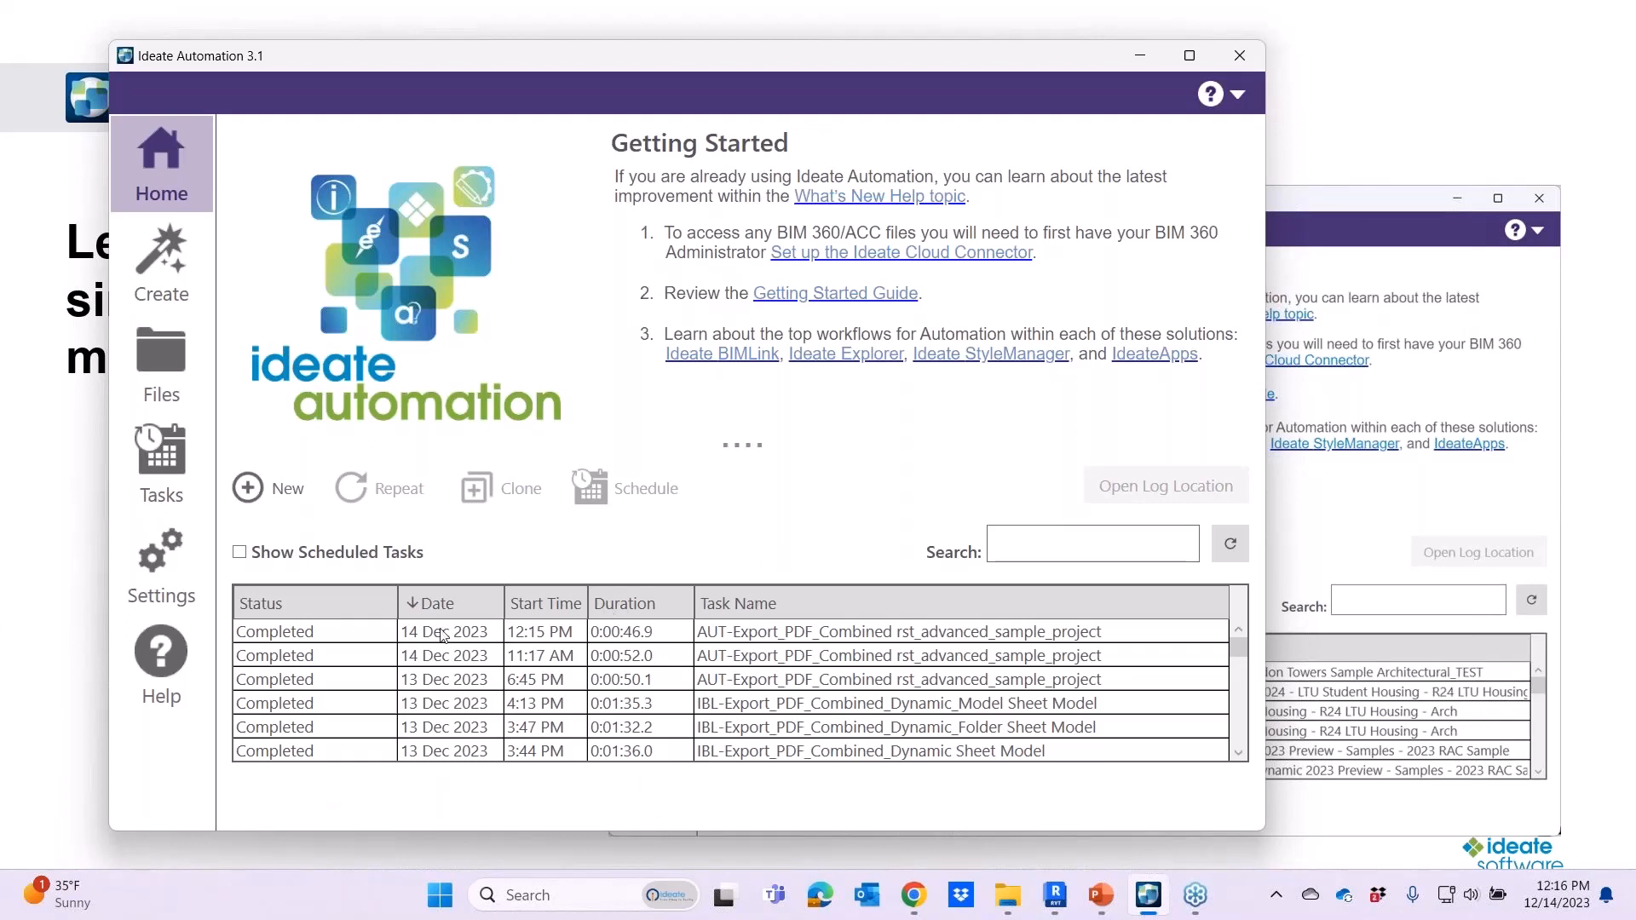
Create a scheduled task from the 12:15 PM PDF export run and name it Daily PDF Publish.
click(363, 639)
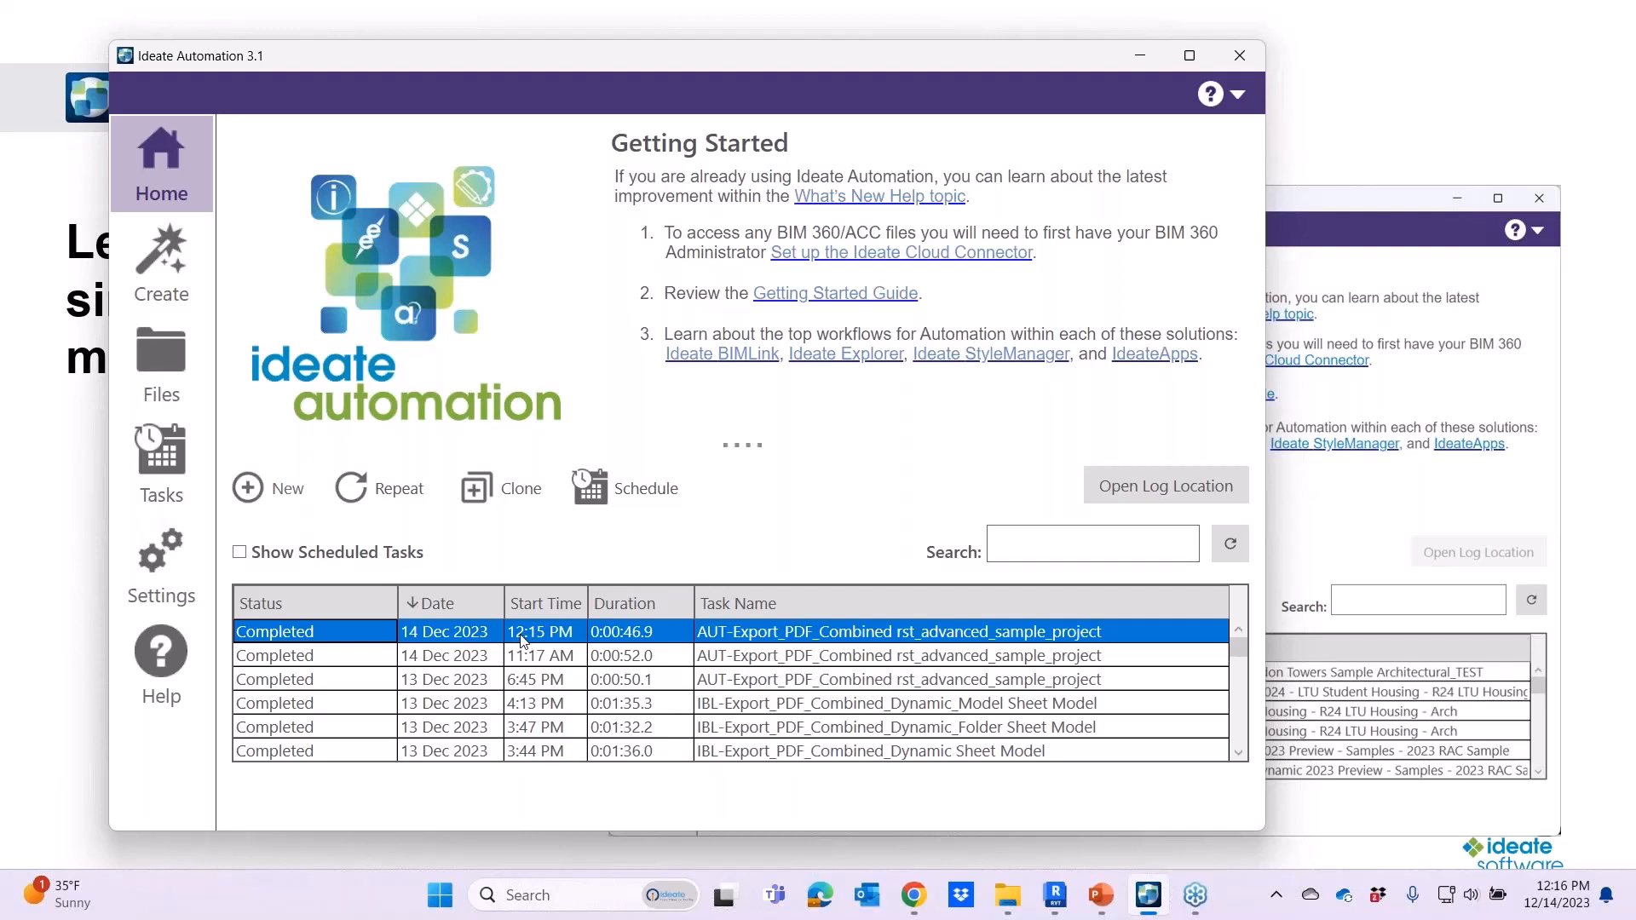
right_click(389, 639)
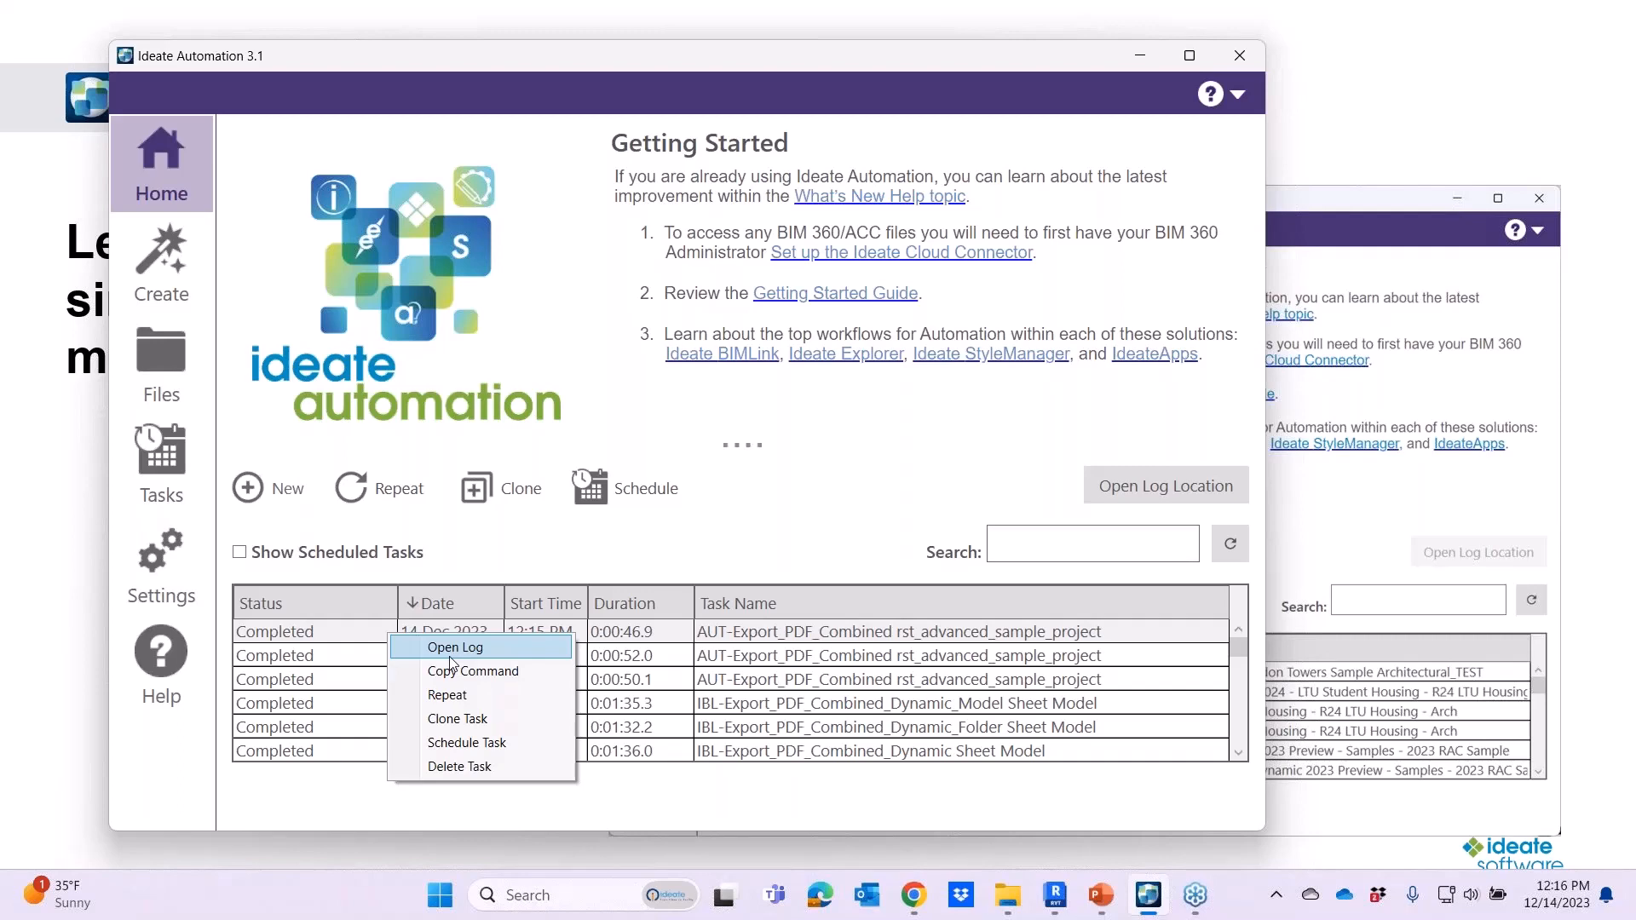
click(475, 744)
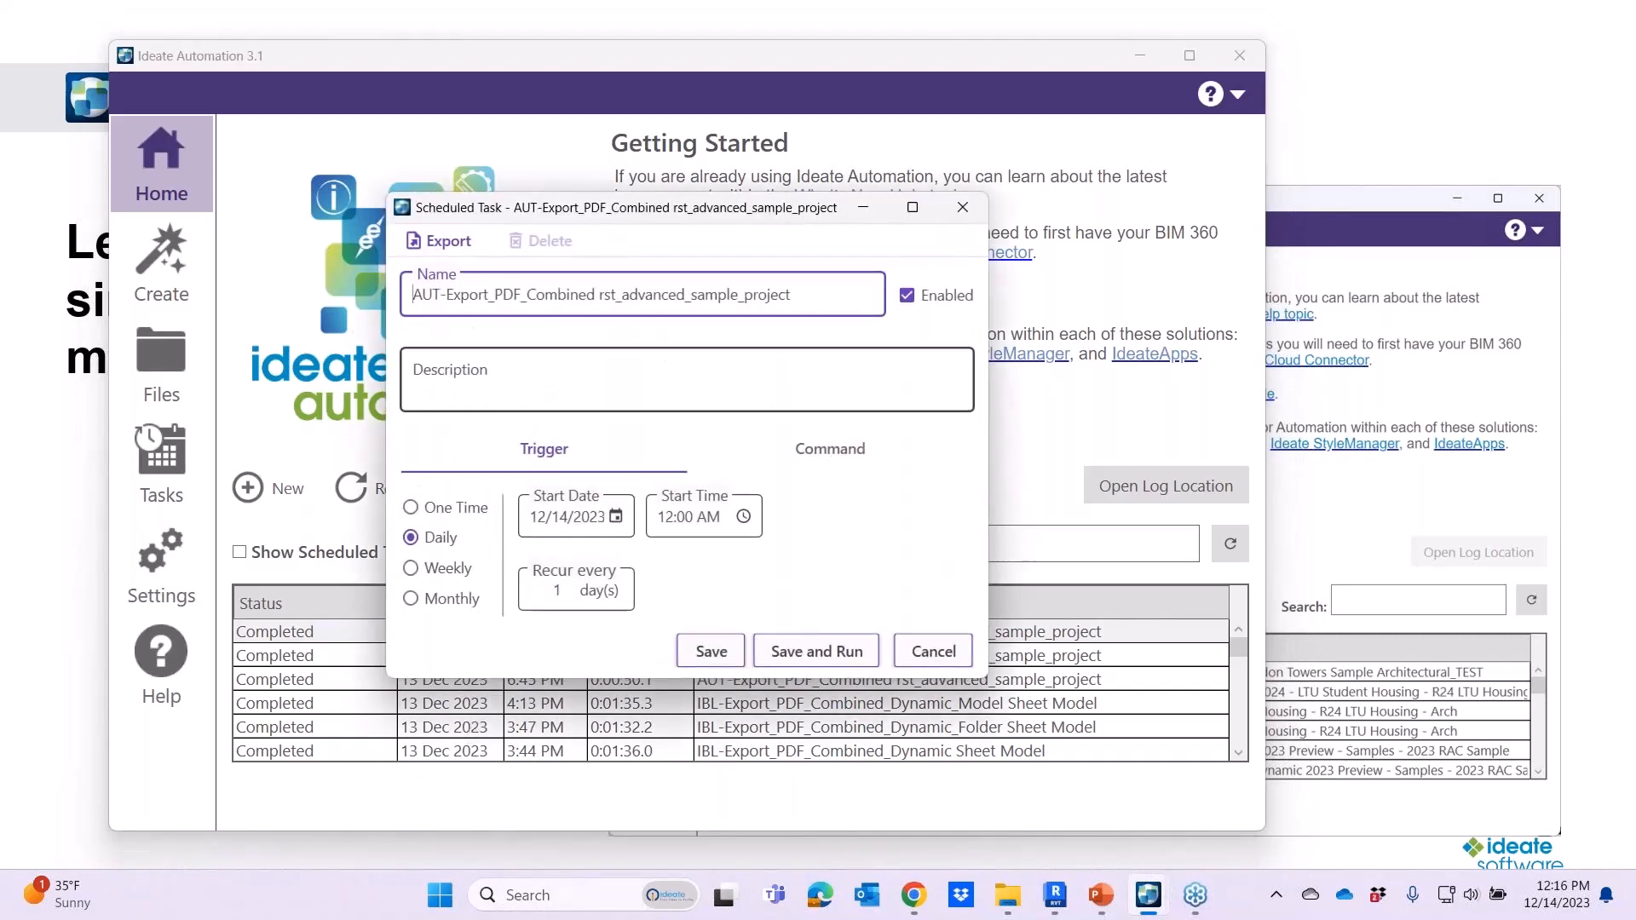
drag(789, 295, 409, 297)
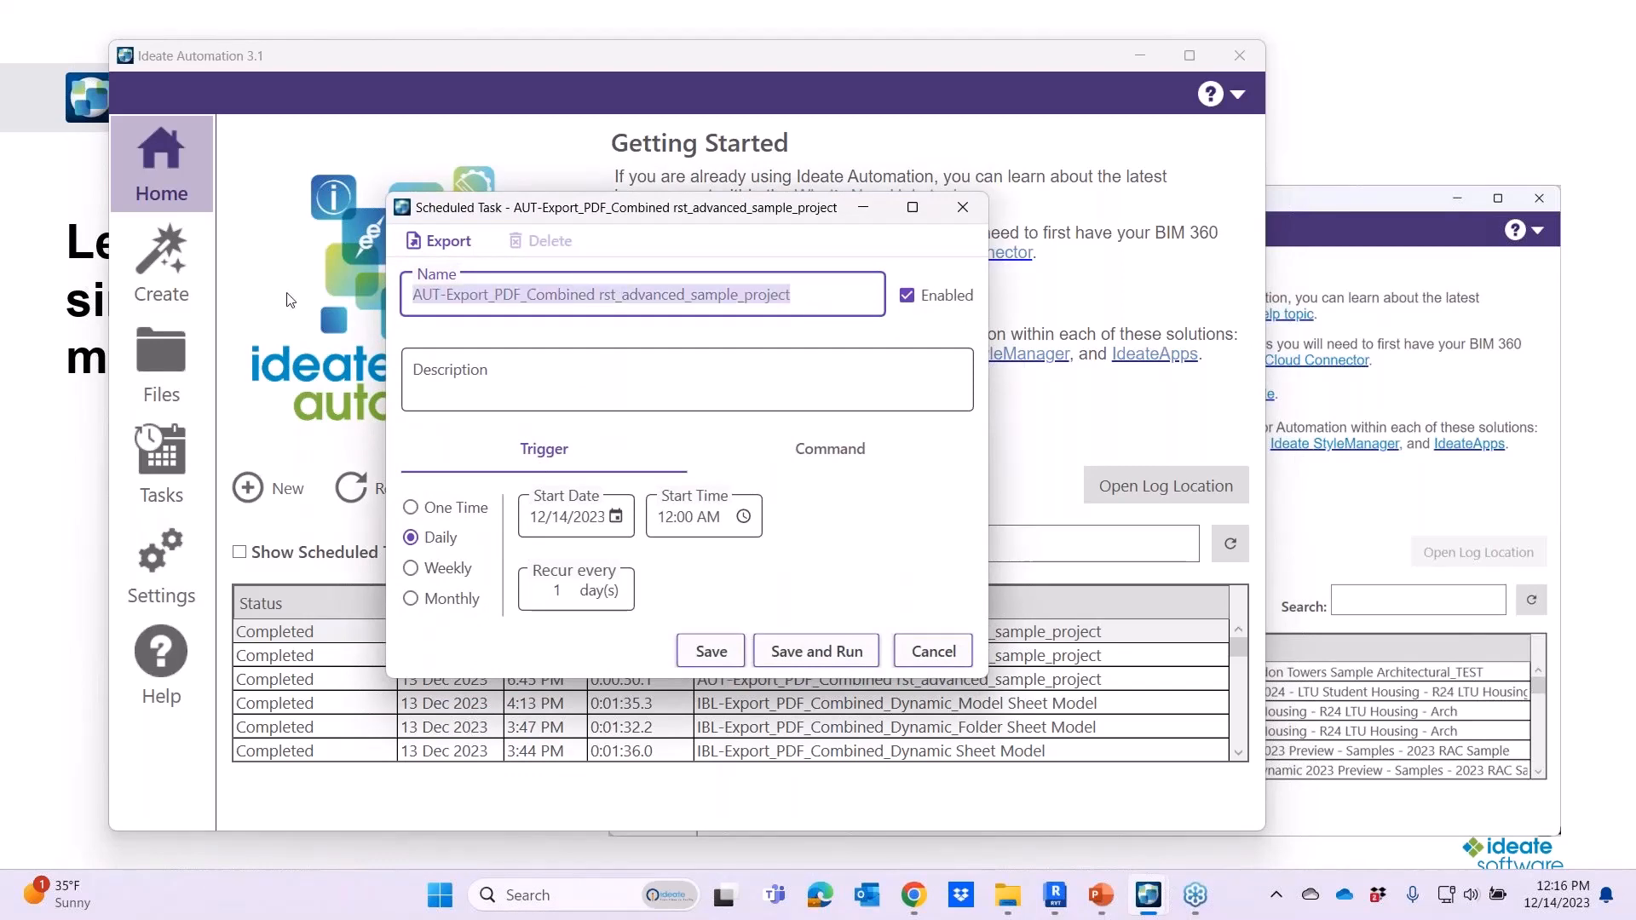
text(Daily )
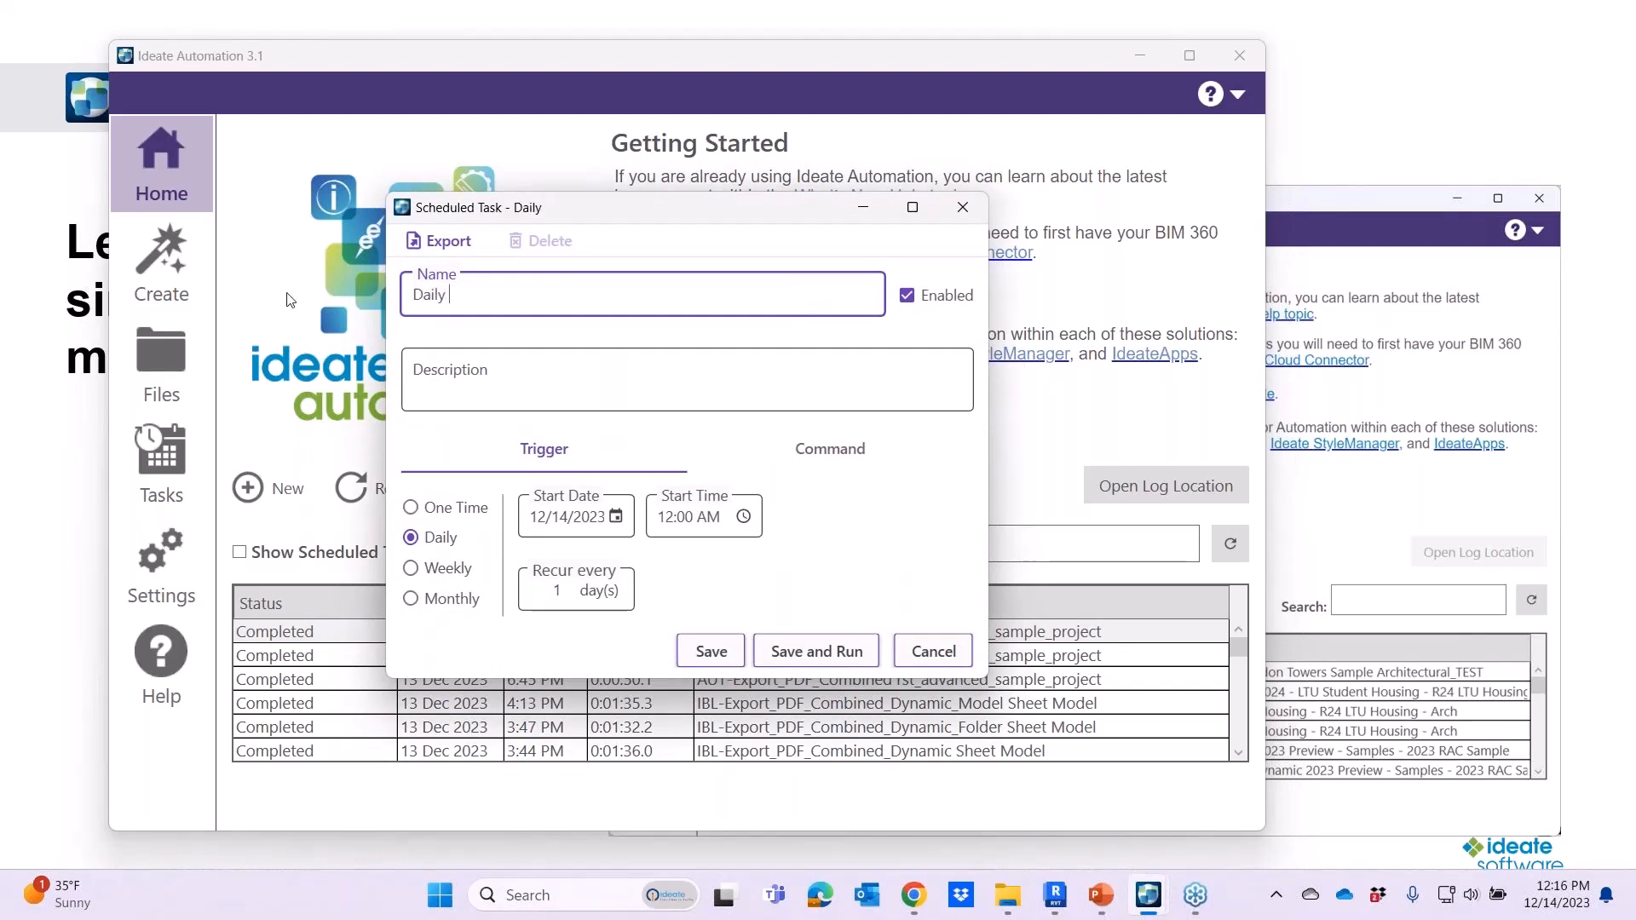
text(PDF Publish)
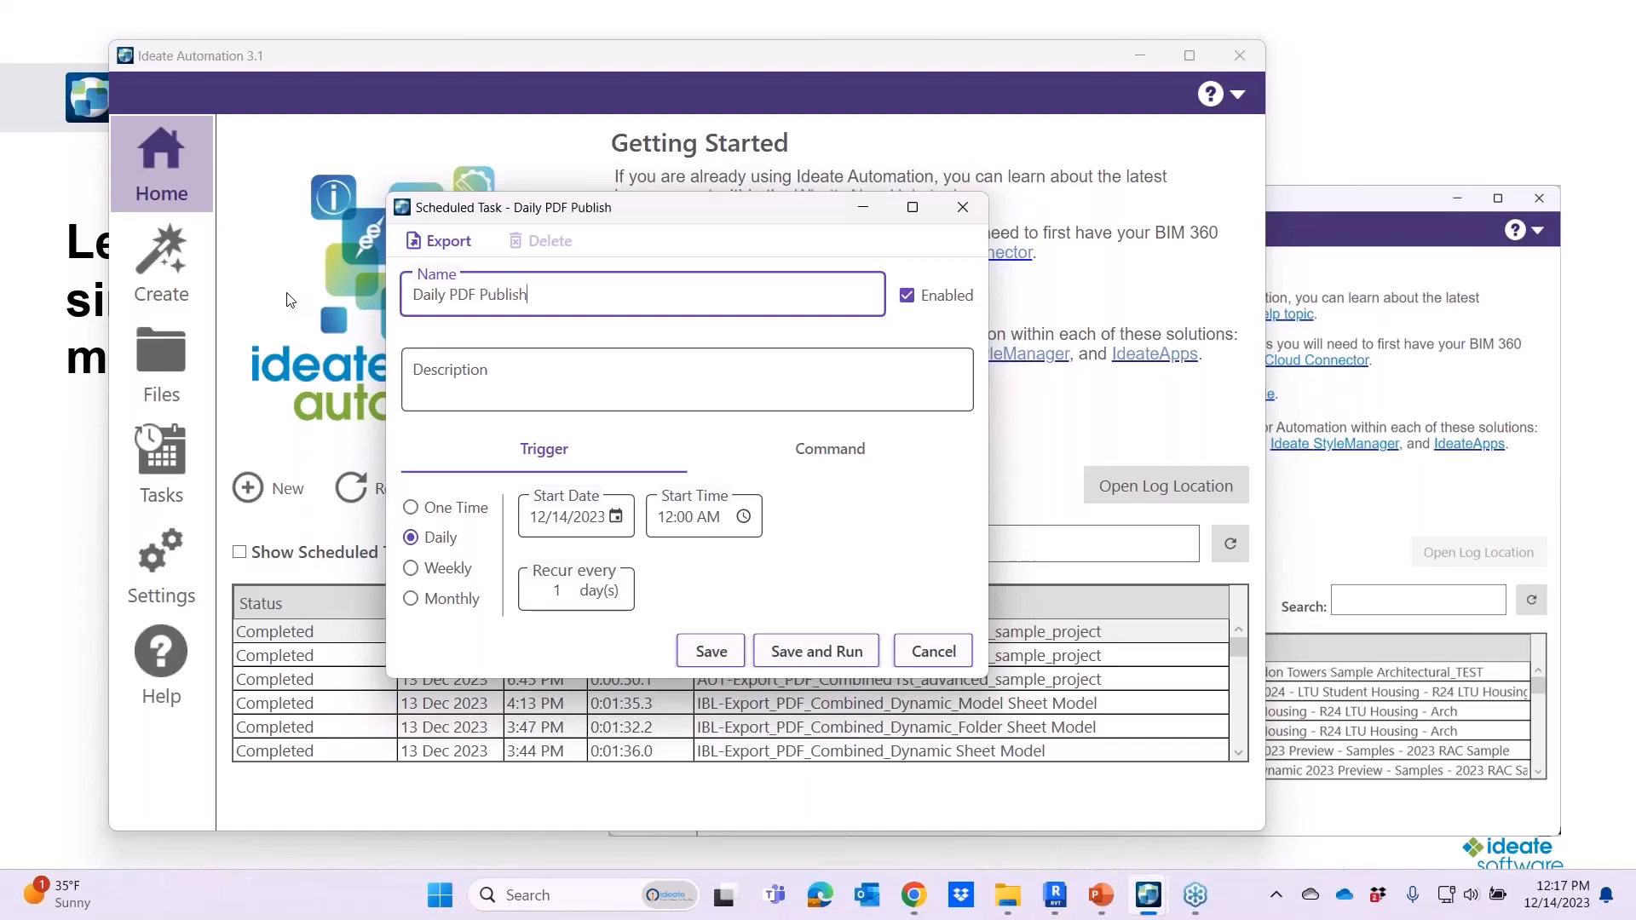
Set the daily schedule's start time to 3:00 AM and save the scheduled task.
click(696, 529)
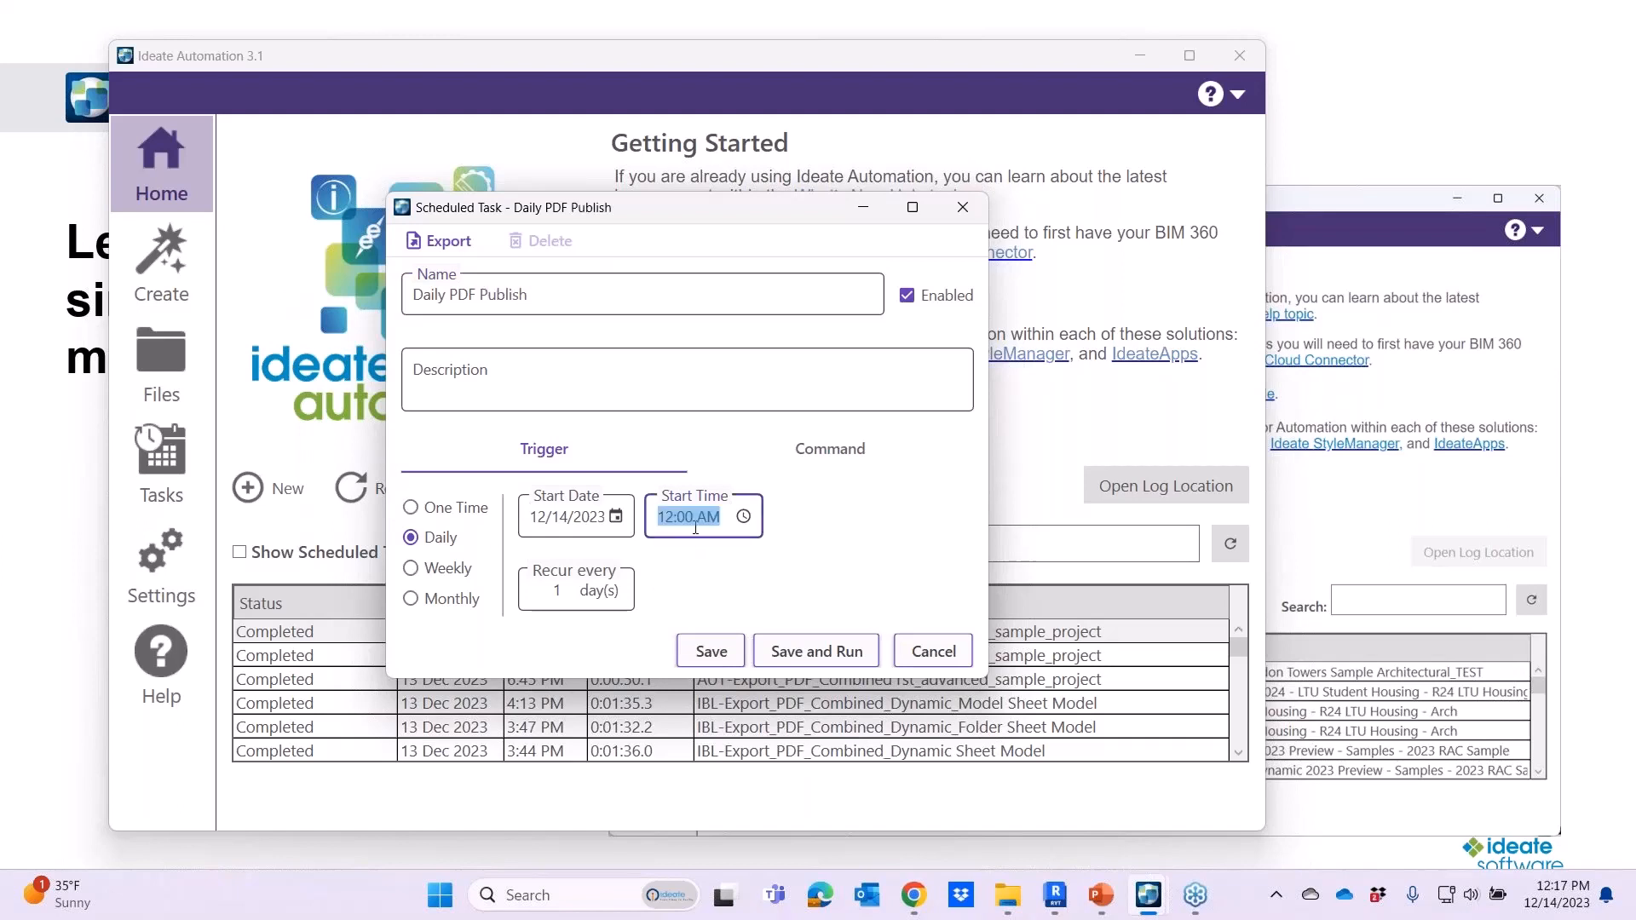
click(743, 516)
click(931, 696)
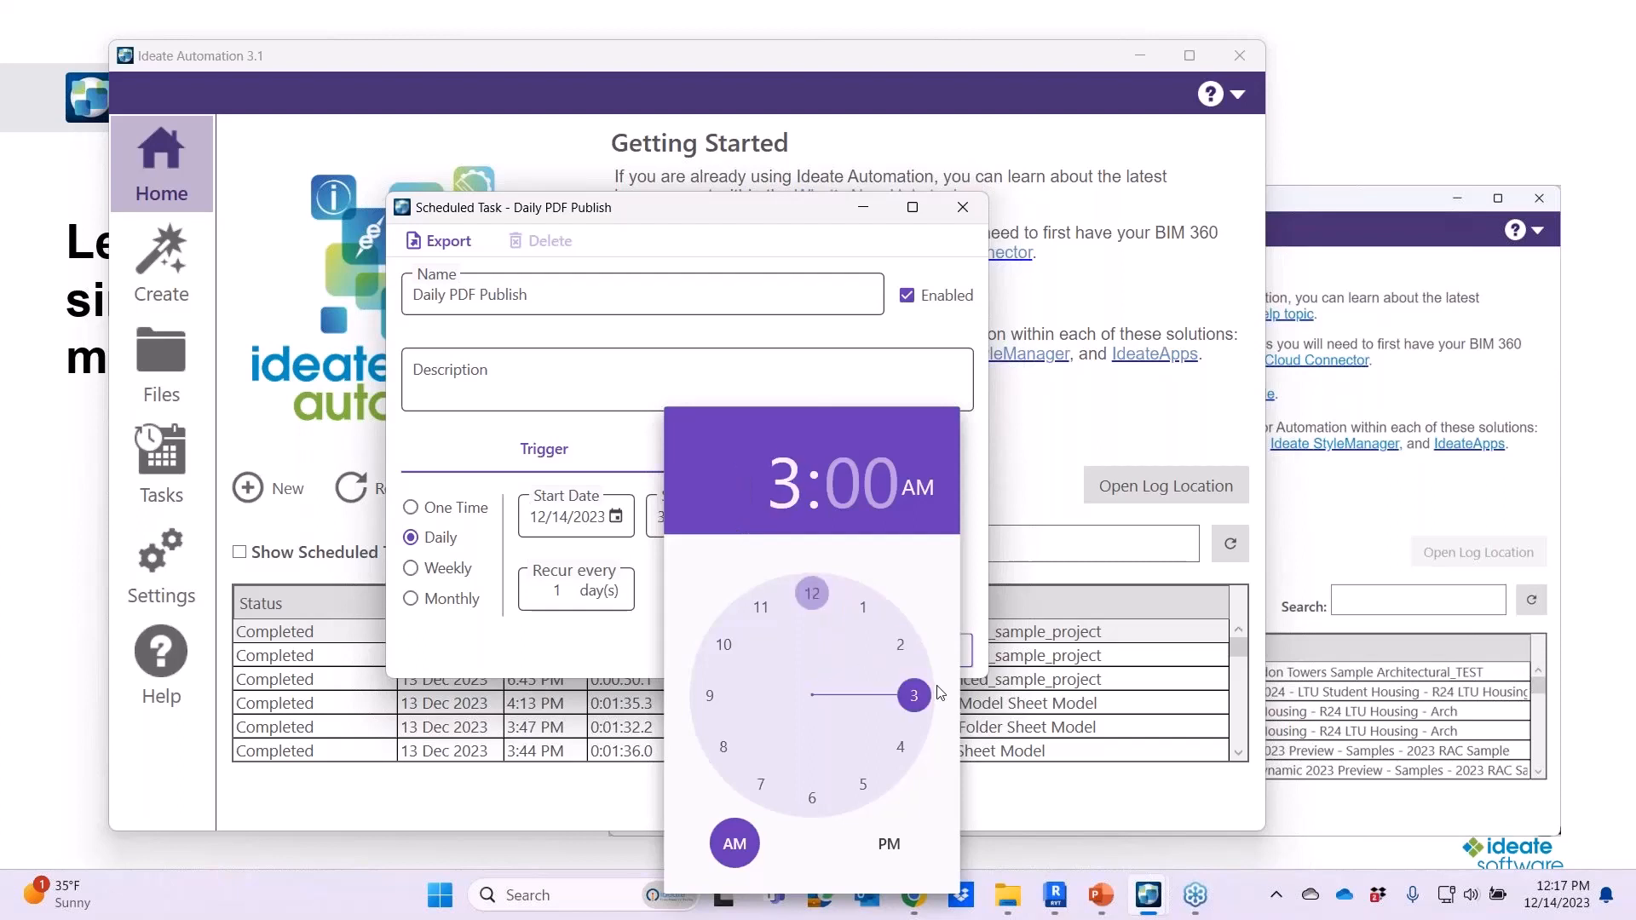
click(564, 655)
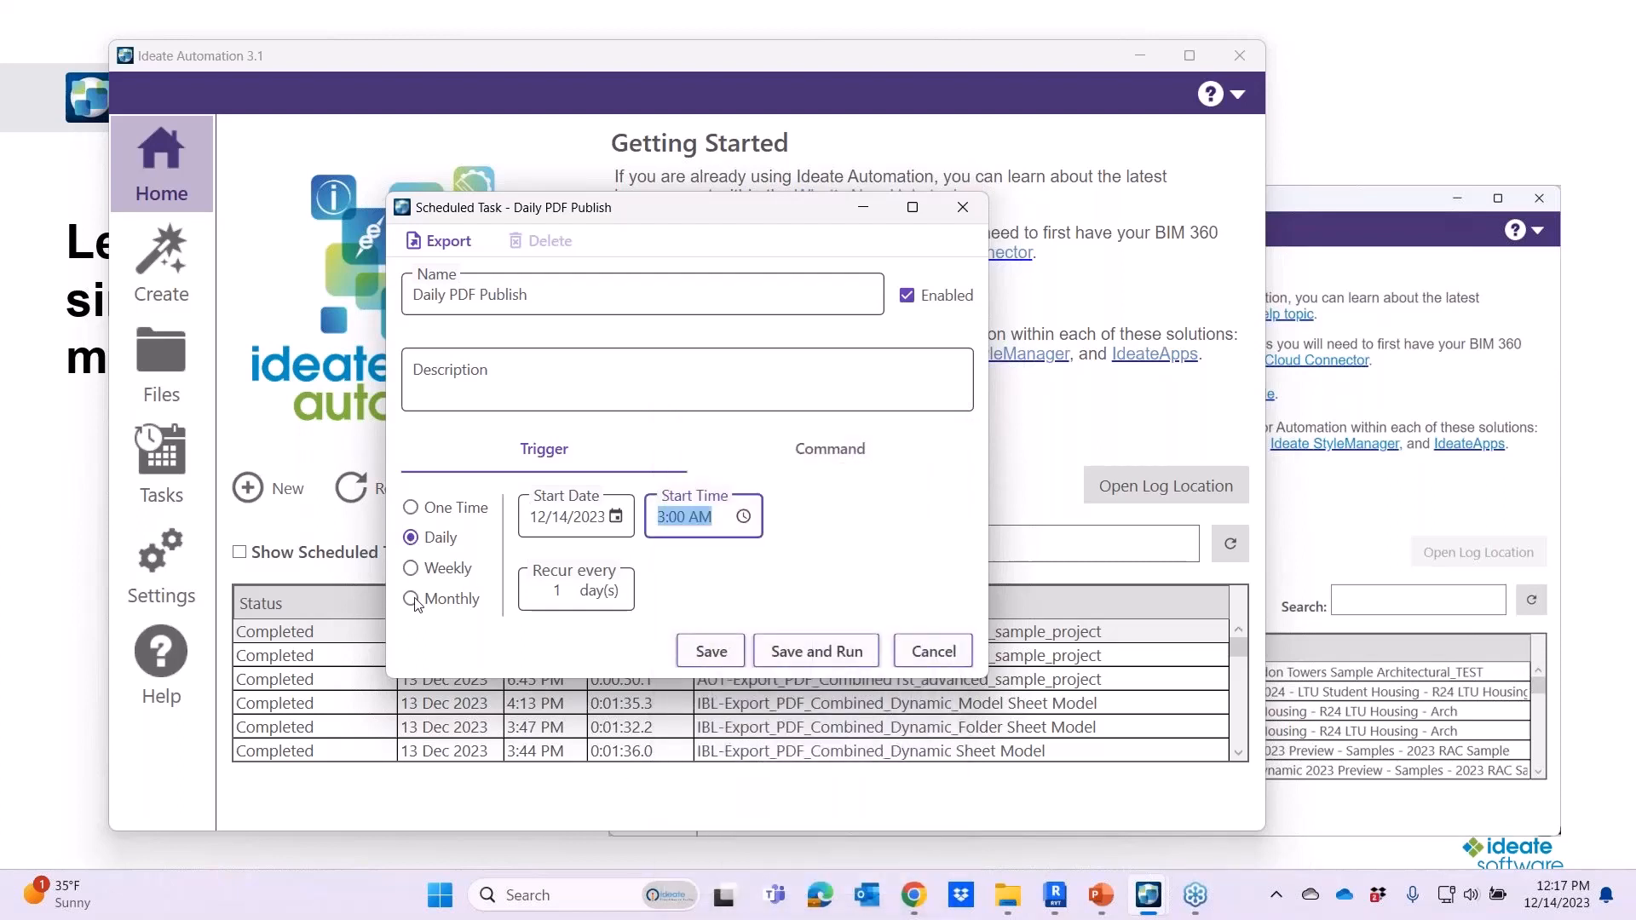
click(714, 651)
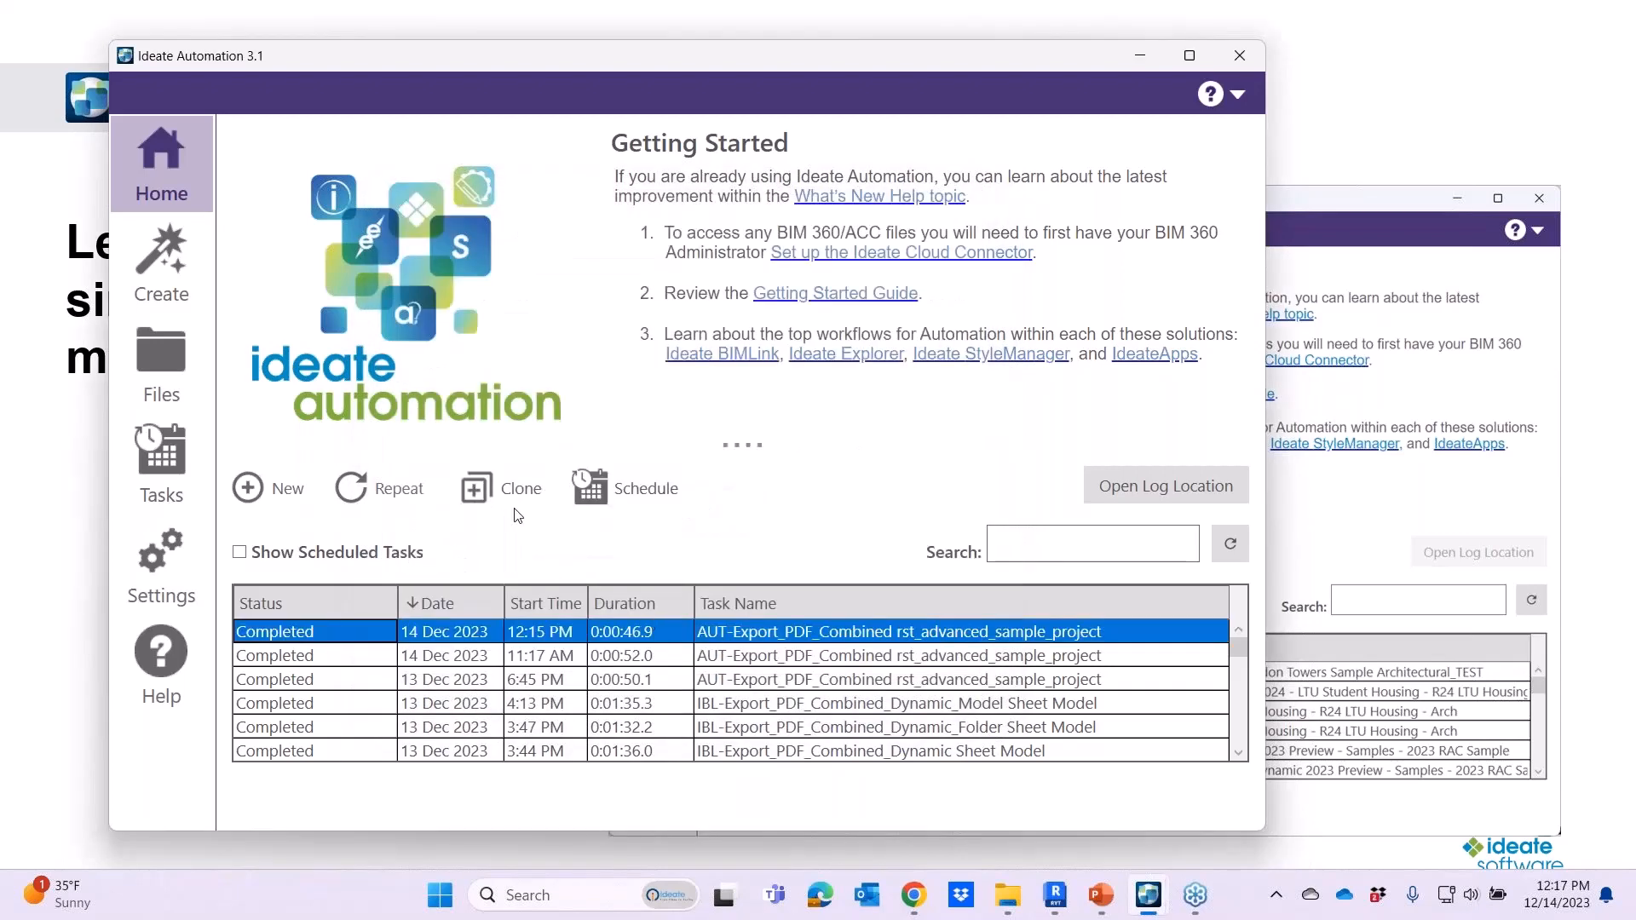
Review the list of scheduled tasks, then switch to File Explorer to check the exported files in the PDF Output folder.
click(166, 467)
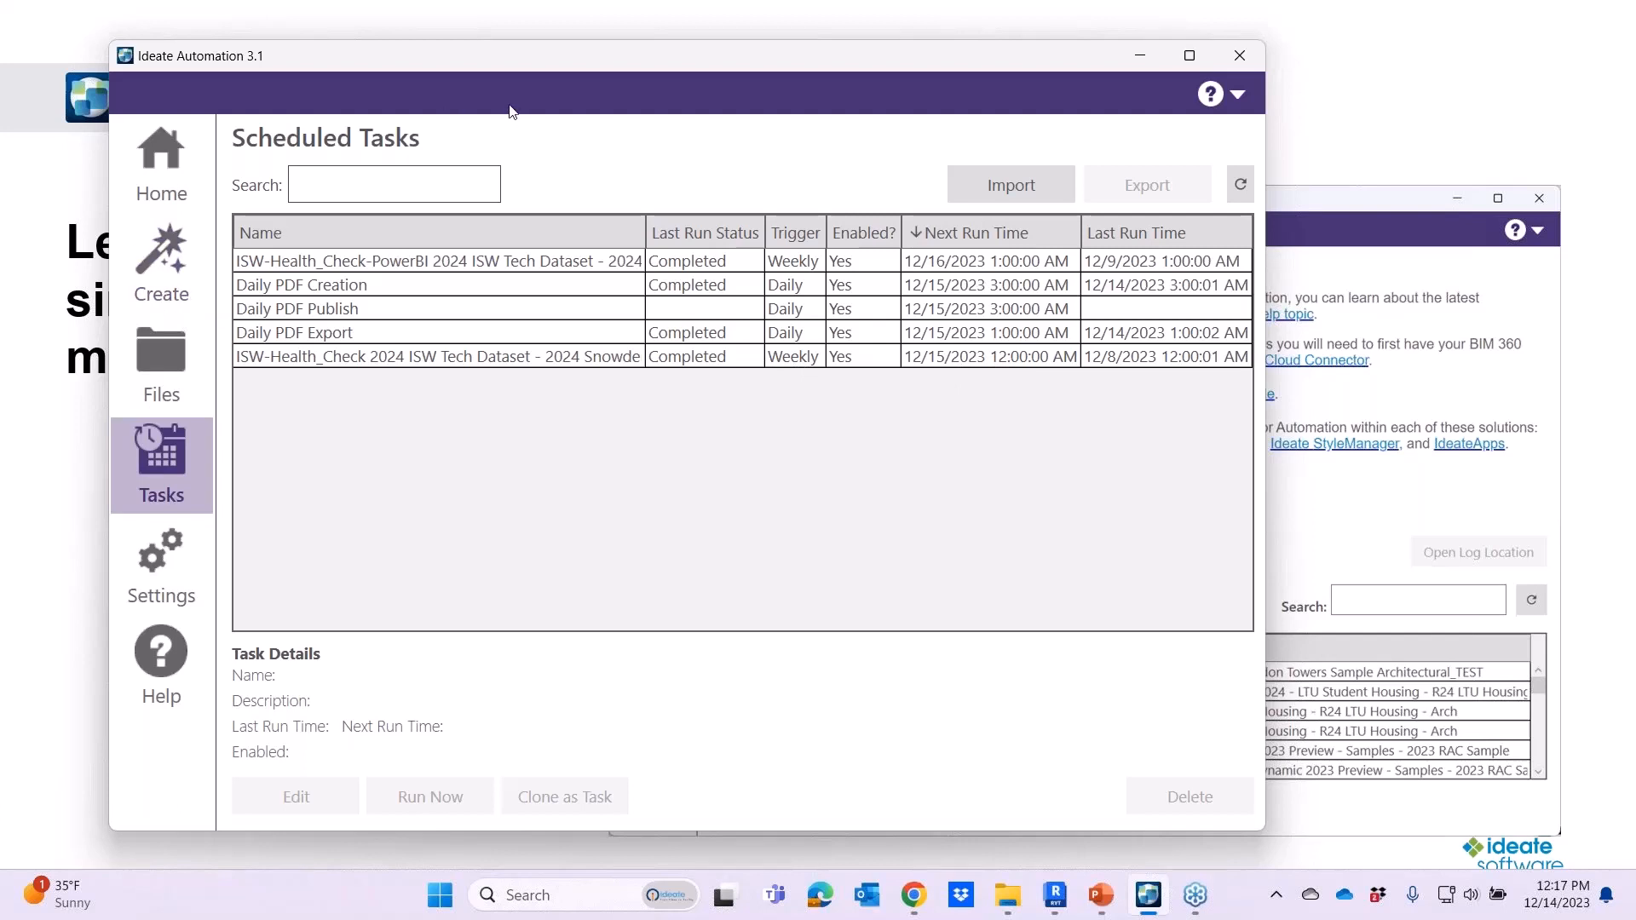
key(alt+Tab)
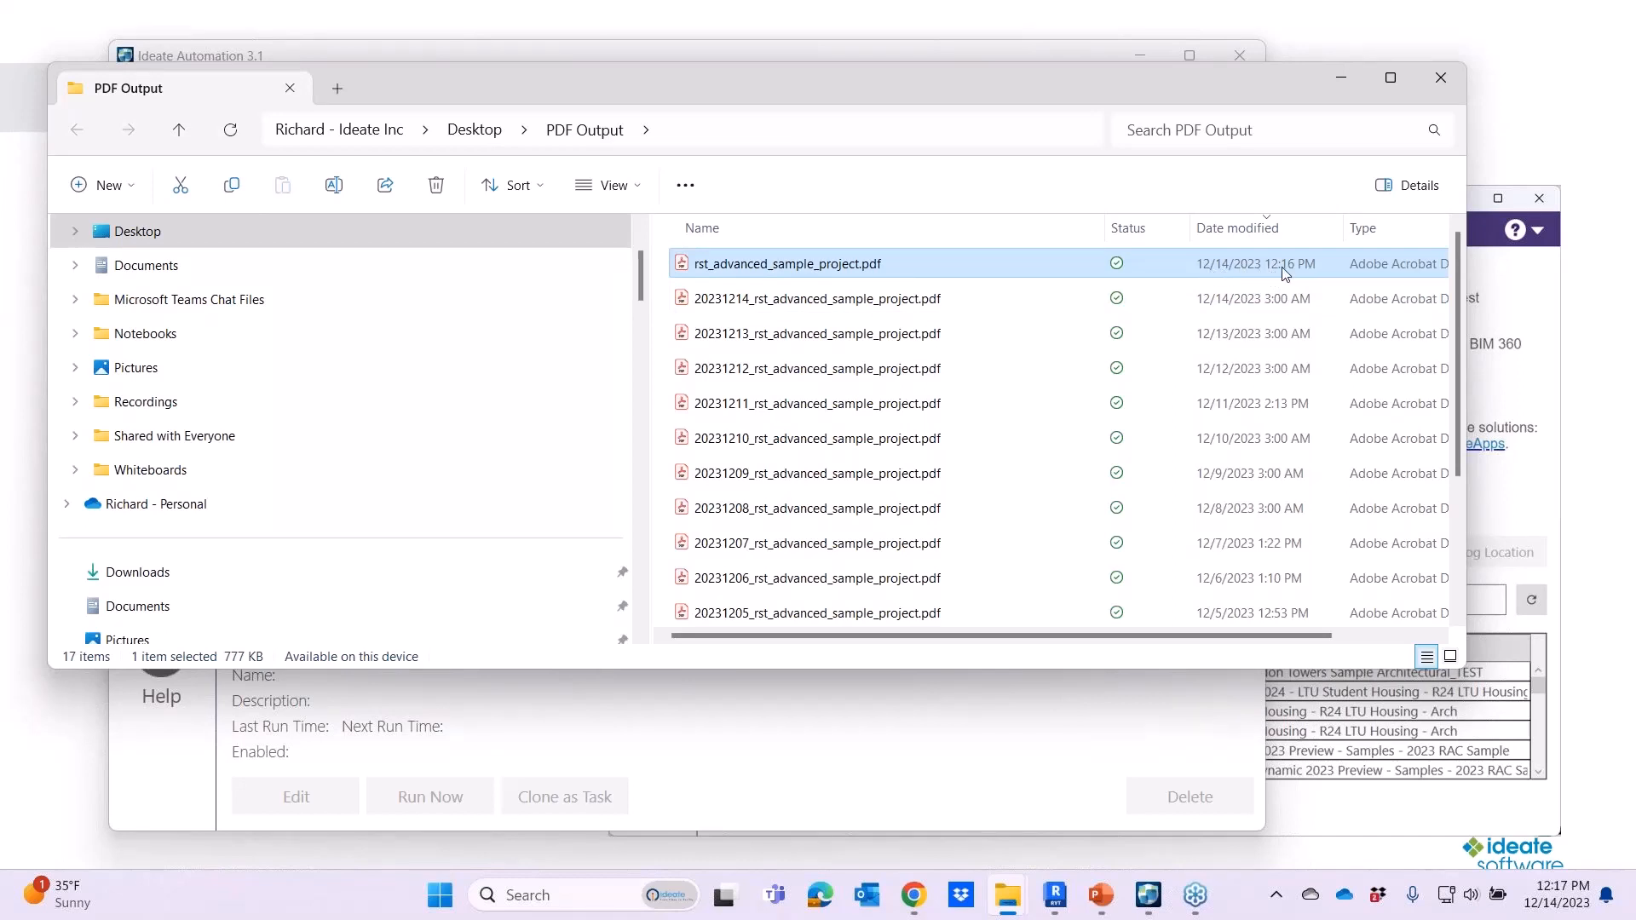
Open the exported rst_advanced_sample_project.pdf from the PDF Output folder, page through its sheets to check them, and close it.
double_click(825, 266)
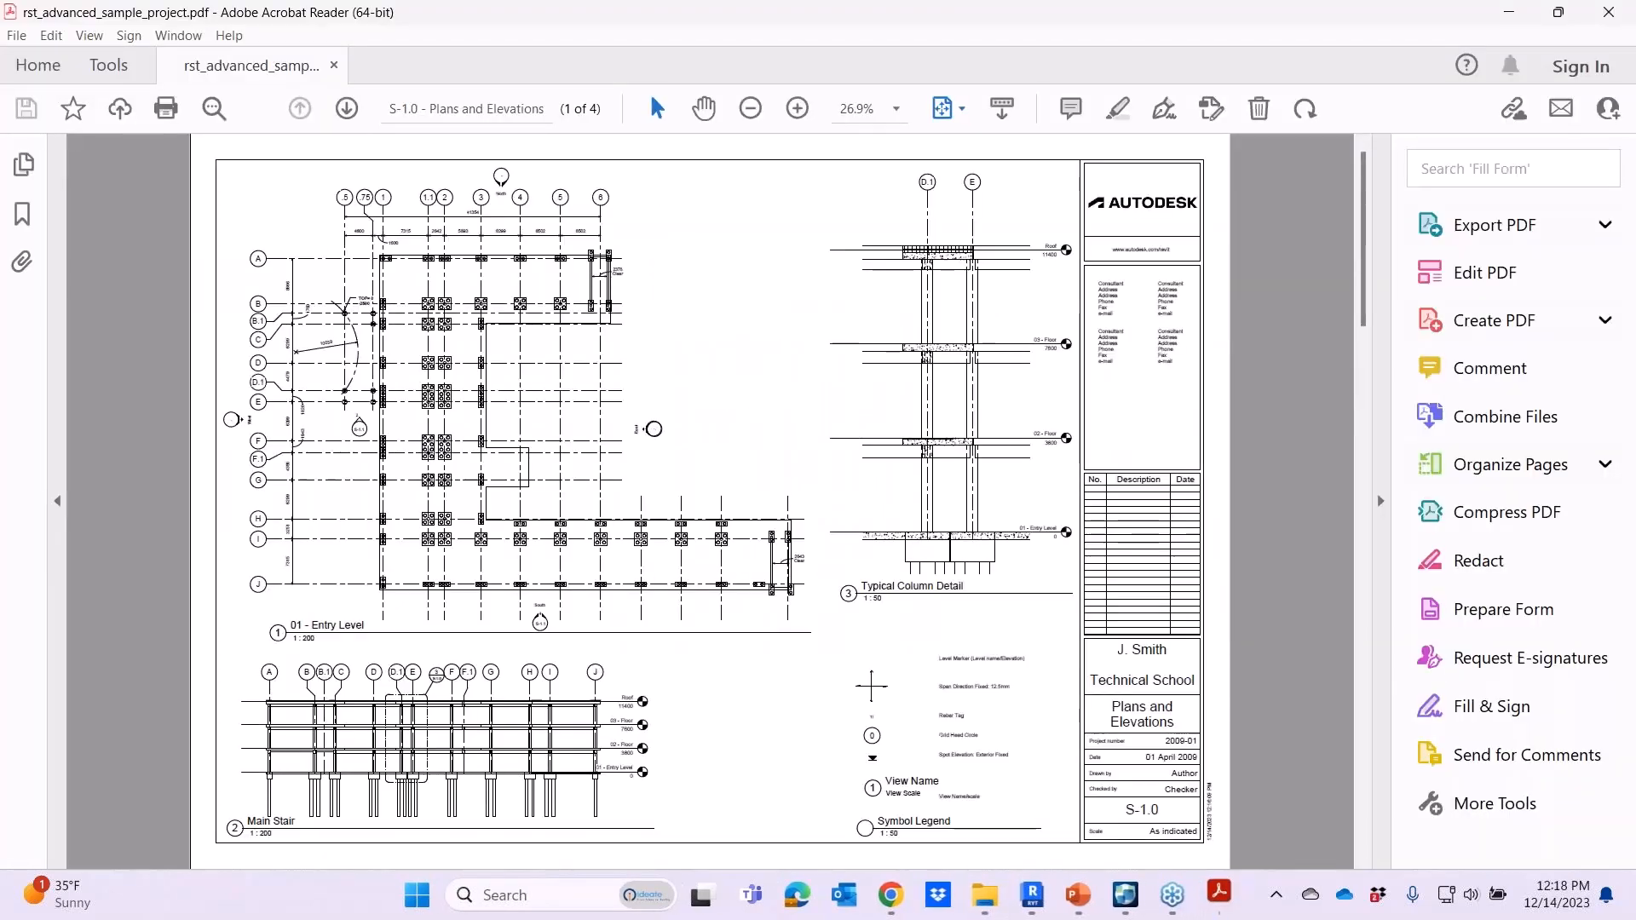
click(346, 109)
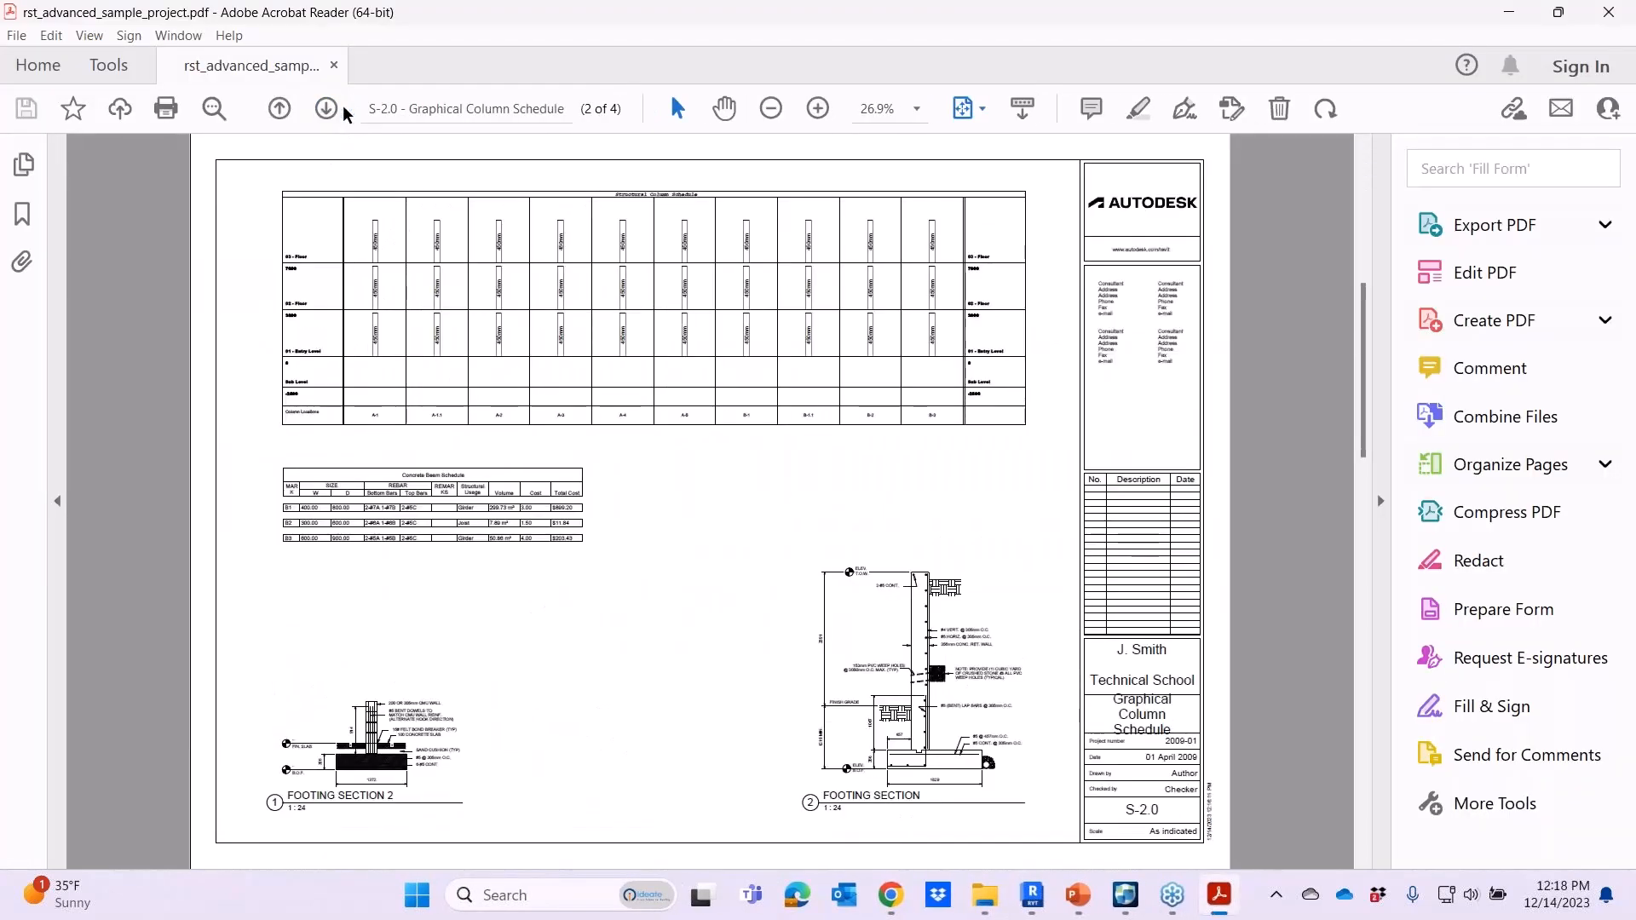
click(325, 111)
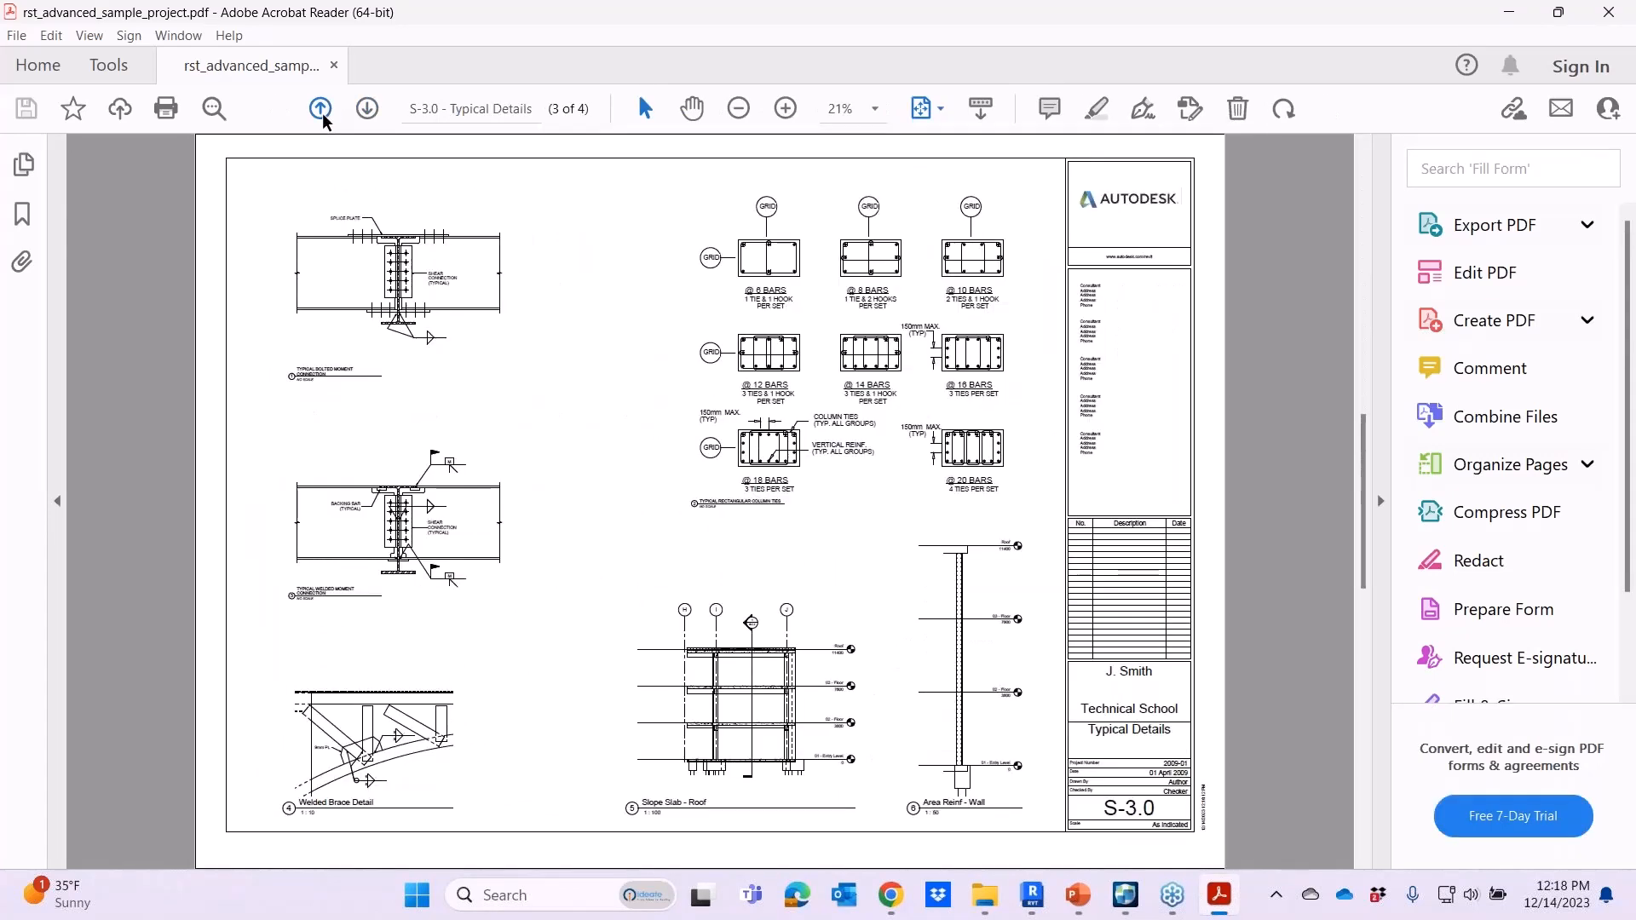
click(322, 117)
click(323, 117)
click(1609, 12)
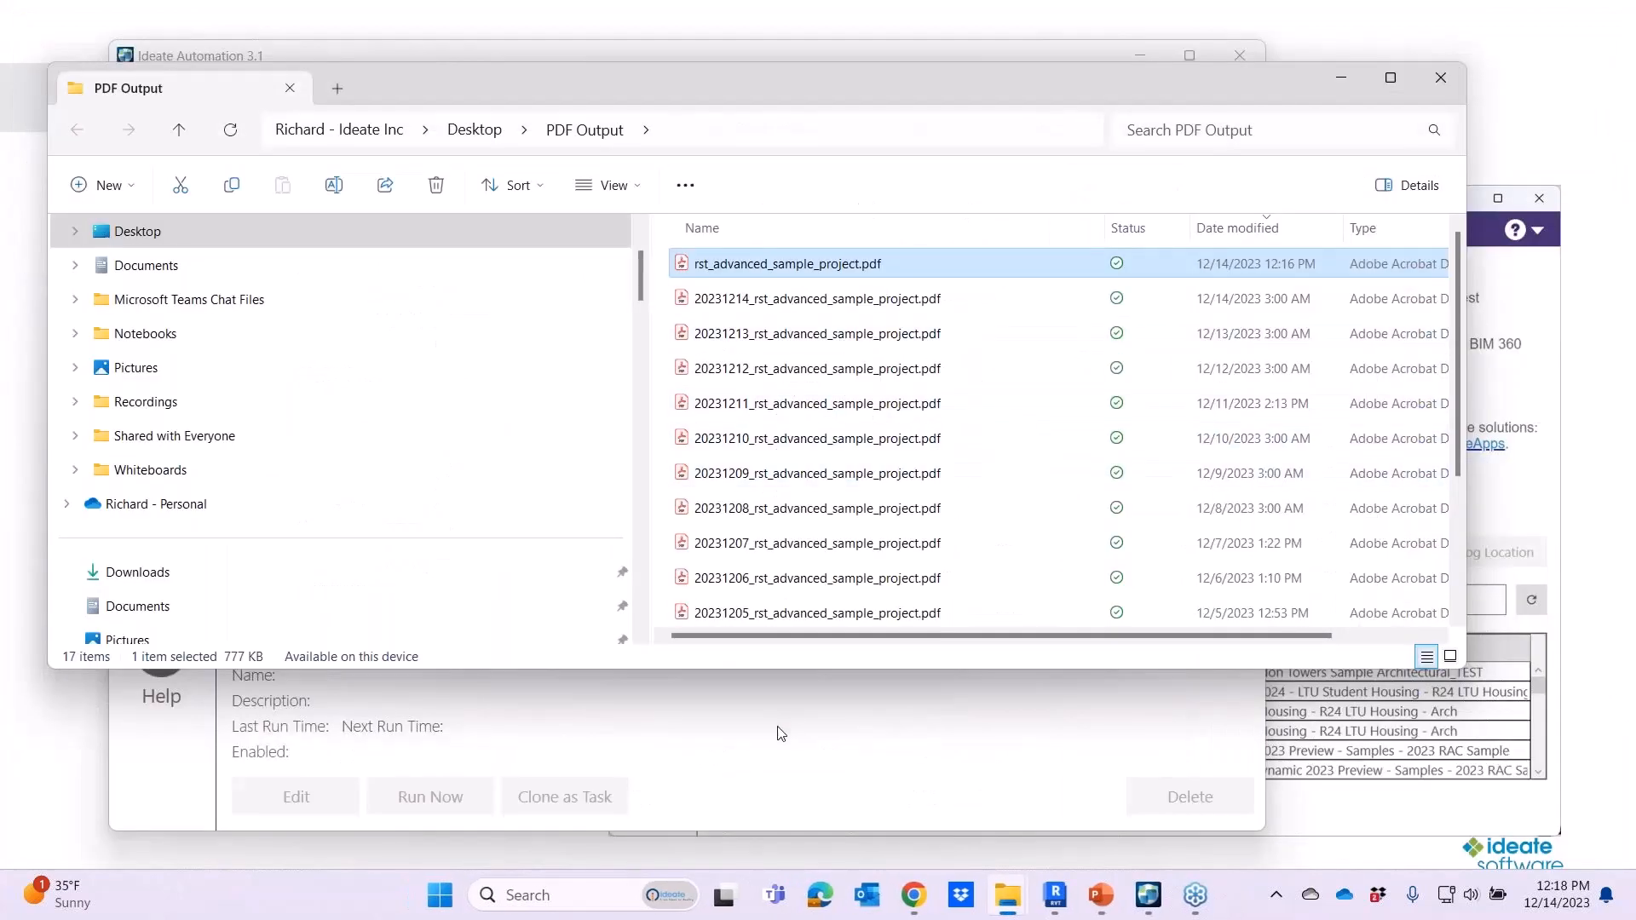
Switch back to Ideate Automation and go to its Home page with the task run history.
click(781, 734)
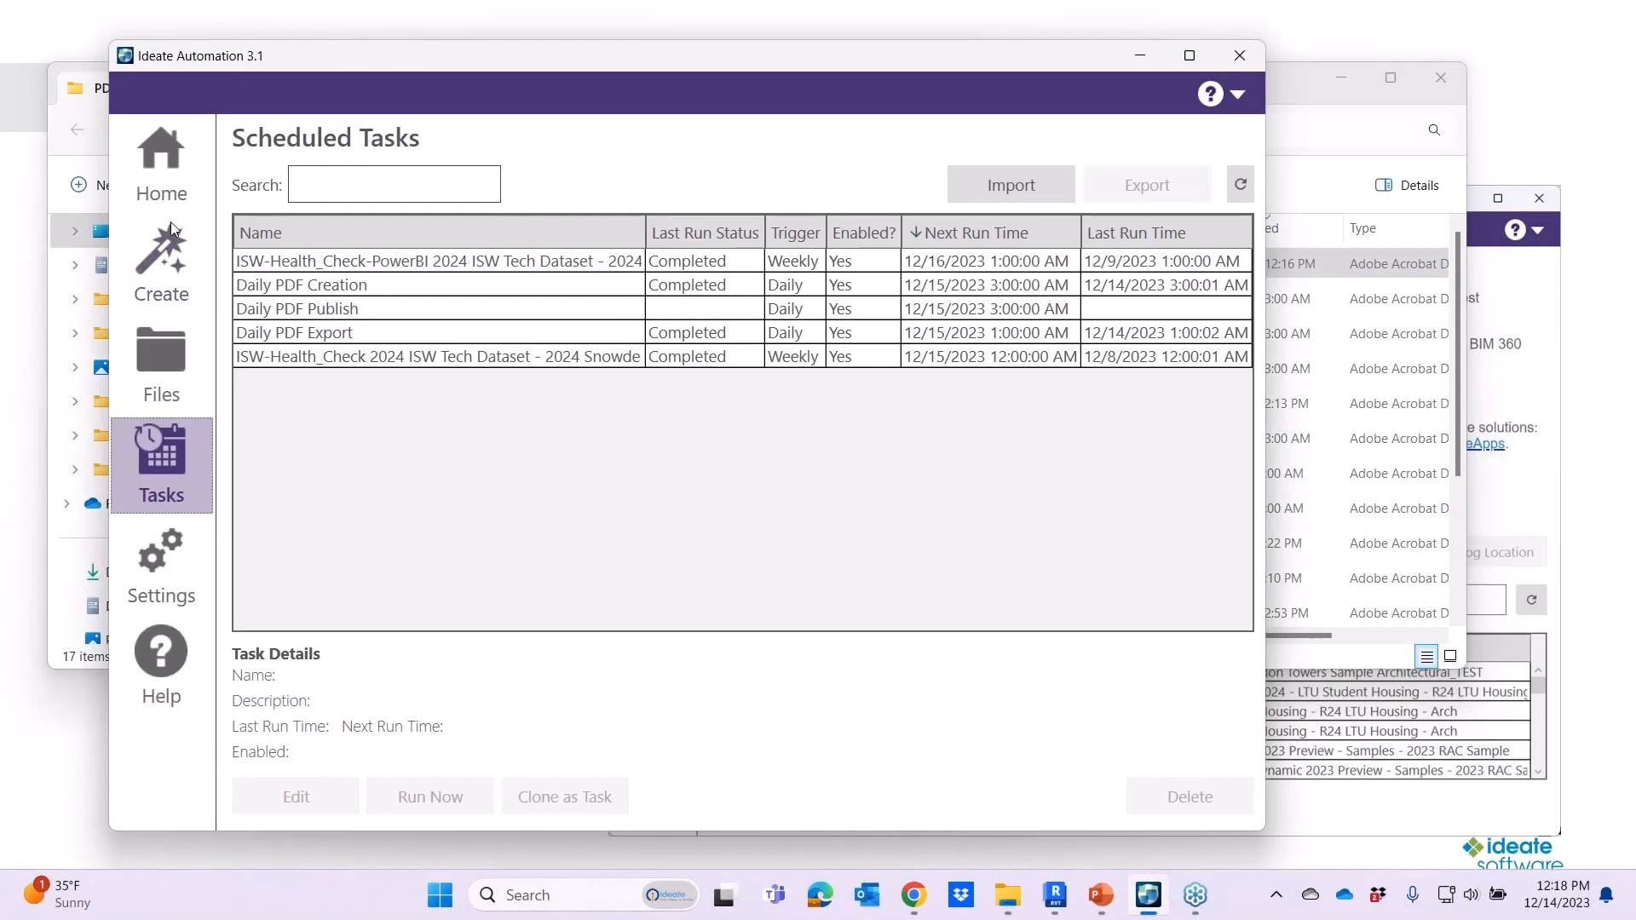
click(162, 192)
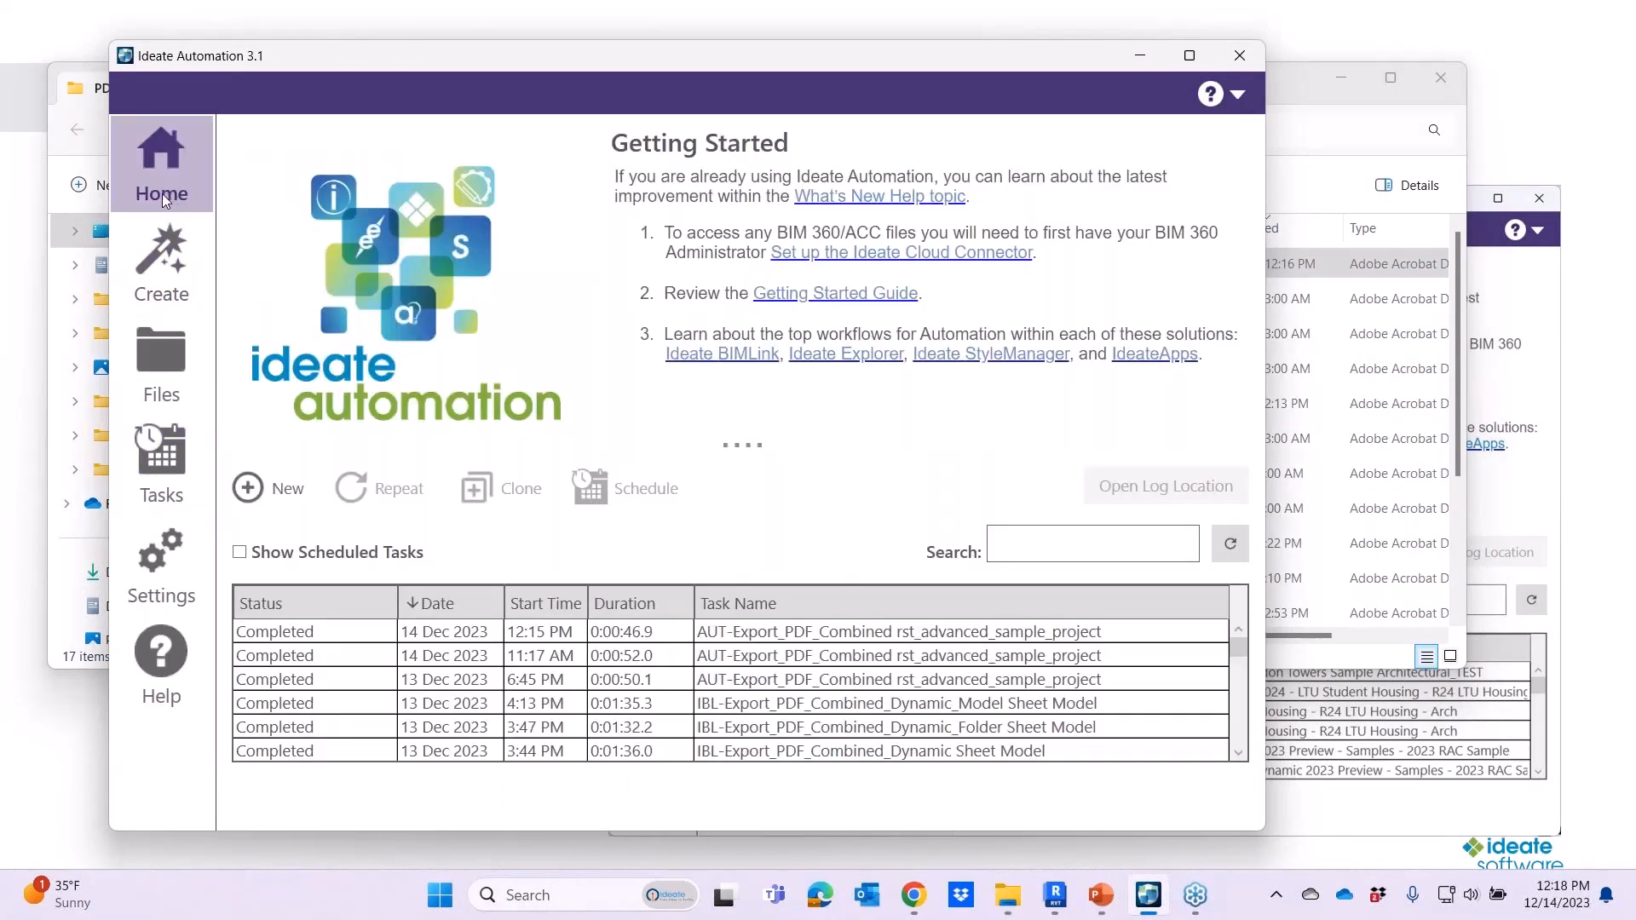